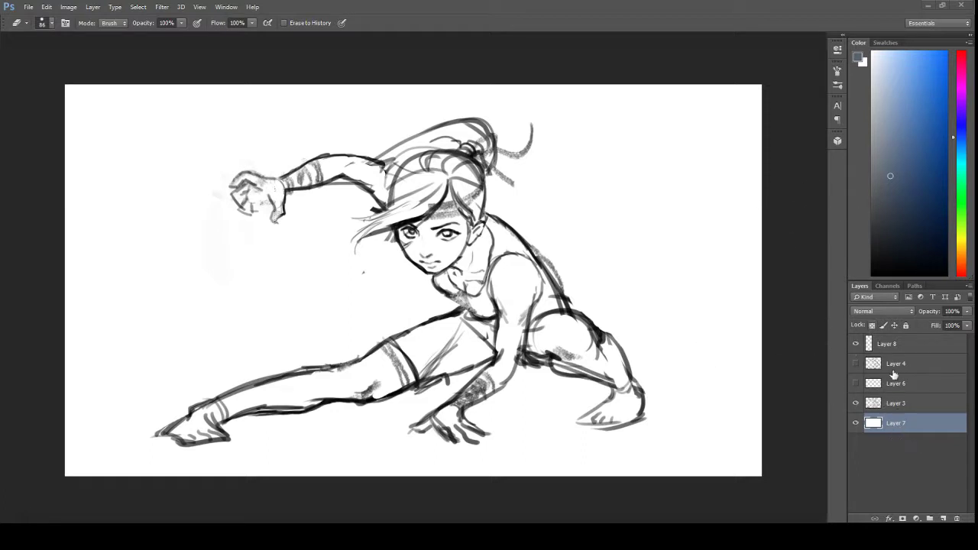
Step: Select Layer 4 in the Layers panel as the working layer
{"action": "left_click", "coordinate": [889, 367]}
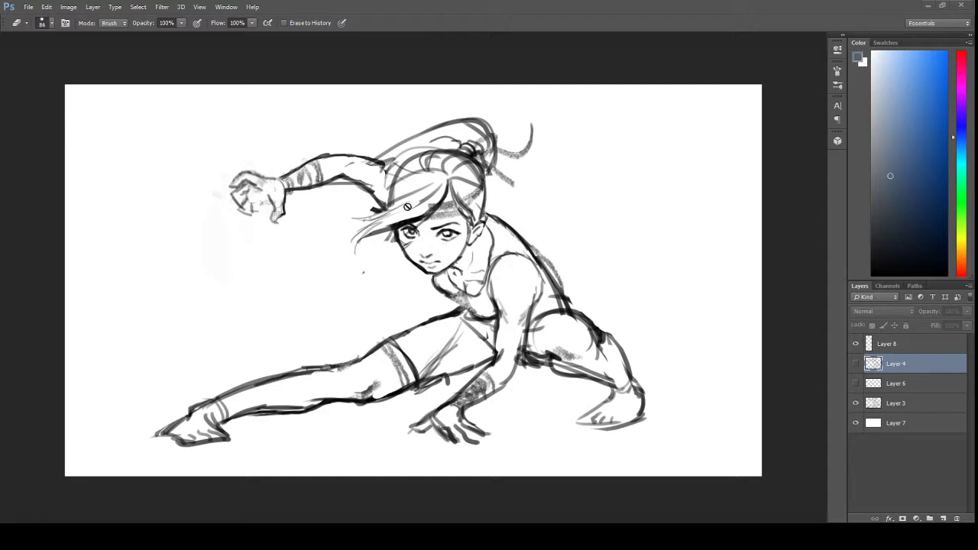
Step: Check Layer 3's visibility and lower its opacity to a faint guide
{"action": "left_click", "coordinate": [886, 406]}
{"action": "left_click", "coordinate": [856, 403]}
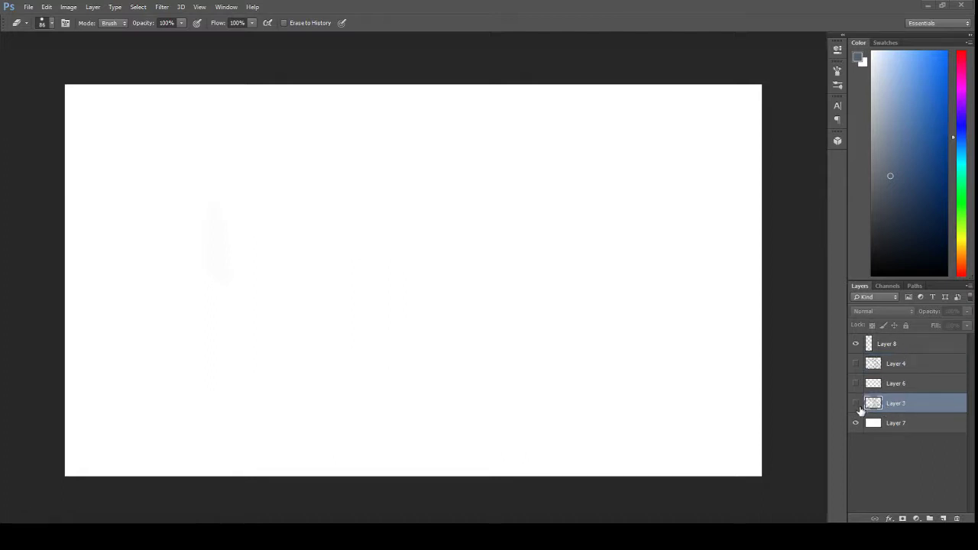
{"action": "left_click", "coordinate": [856, 404]}
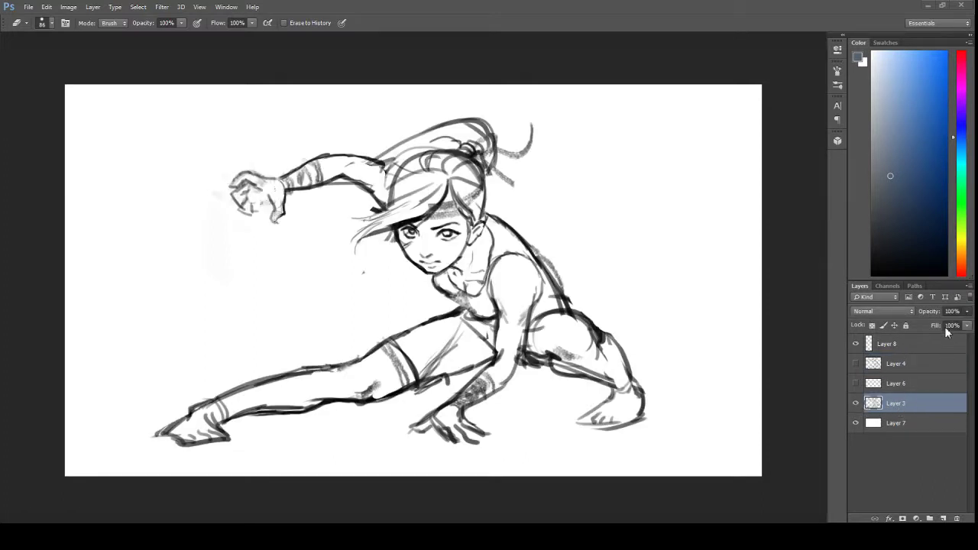
{"action": "left_click_drag", "start_coordinate": [940, 320], "coordinate": [923, 324]}
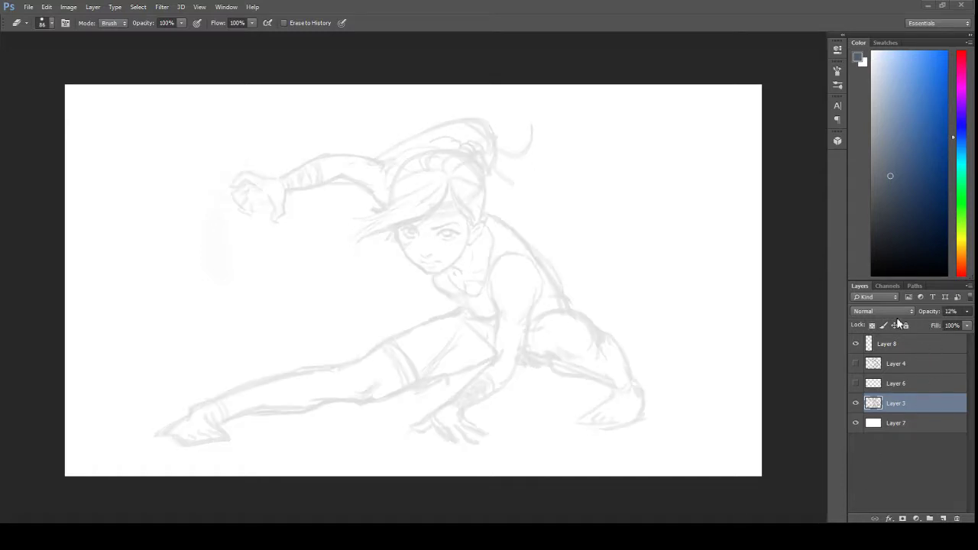
{"action": "key", "text": "ctrl+z"}
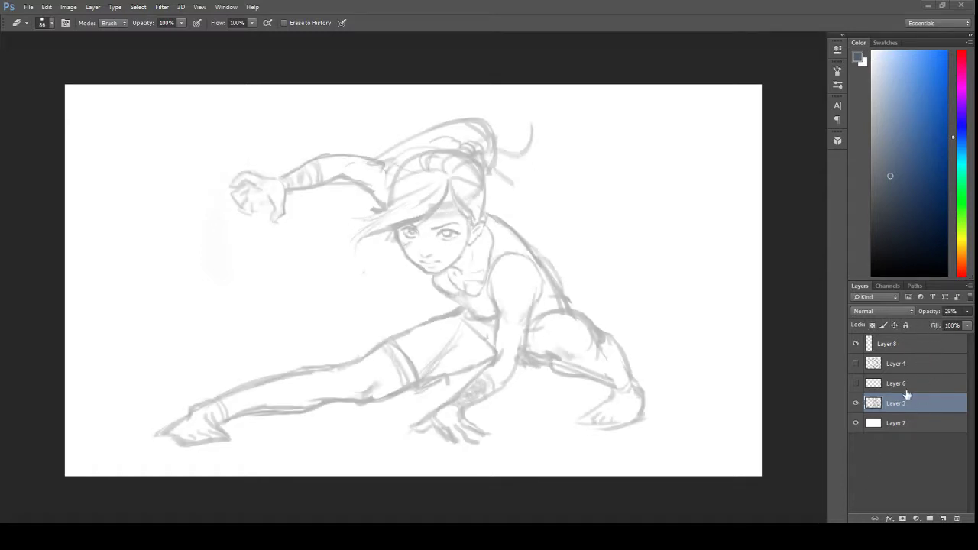
Step: Select and show Layer 6, and shrink the eraser to size 45
{"action": "left_click", "coordinate": [906, 389]}
{"action": "left_click", "coordinate": [855, 384]}
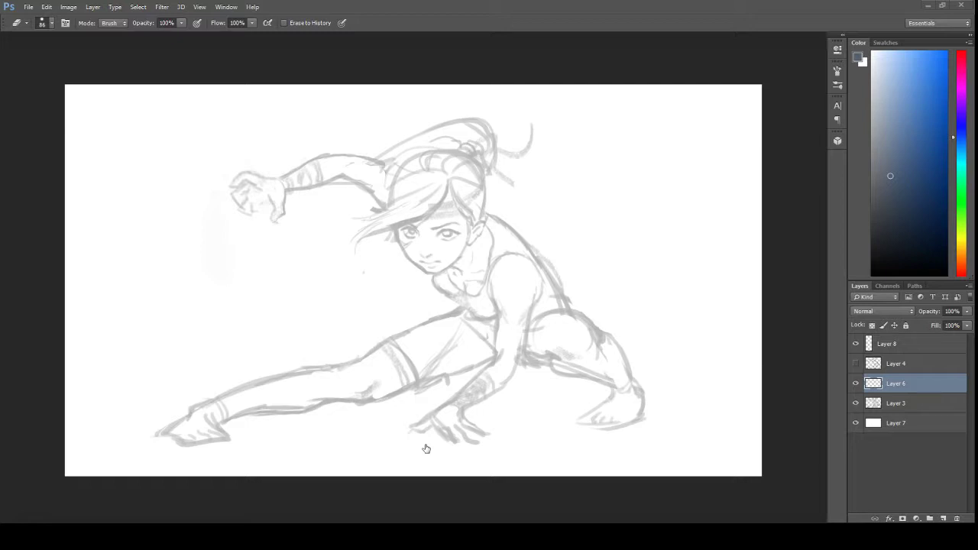
{"action": "key", "text": "bracketleft"}
{"action": "key", "text": "bracketleft"}
{"action": "key", "text": "bracketleft"}
{"action": "key", "text": "bracketleft"}
Step: Paint black brush test strokes at the canvas's left edge
{"action": "left_click", "coordinate": [870, 268]}
{"action": "key", "text": "b"}
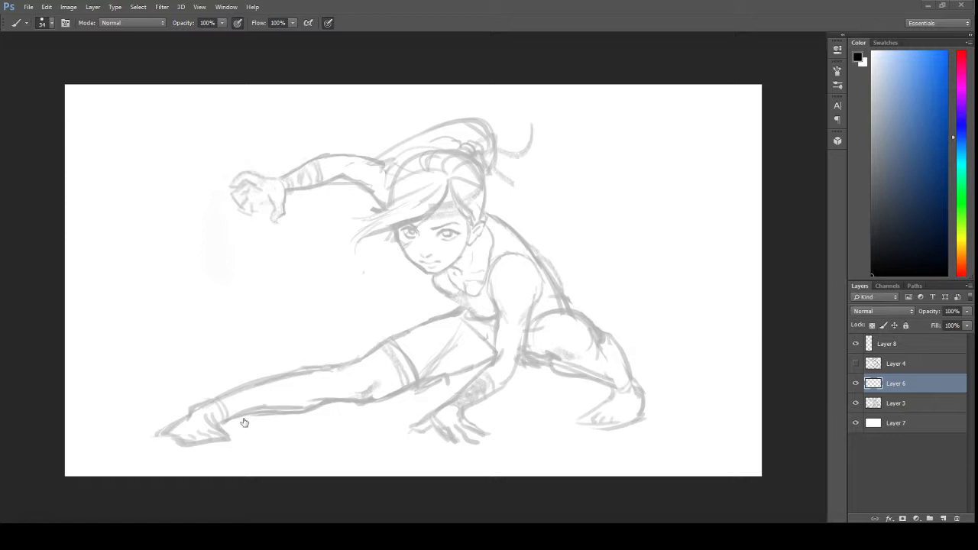
{"action": "left_click_drag", "start_coordinate": [124, 160], "coordinate": [111, 362]}
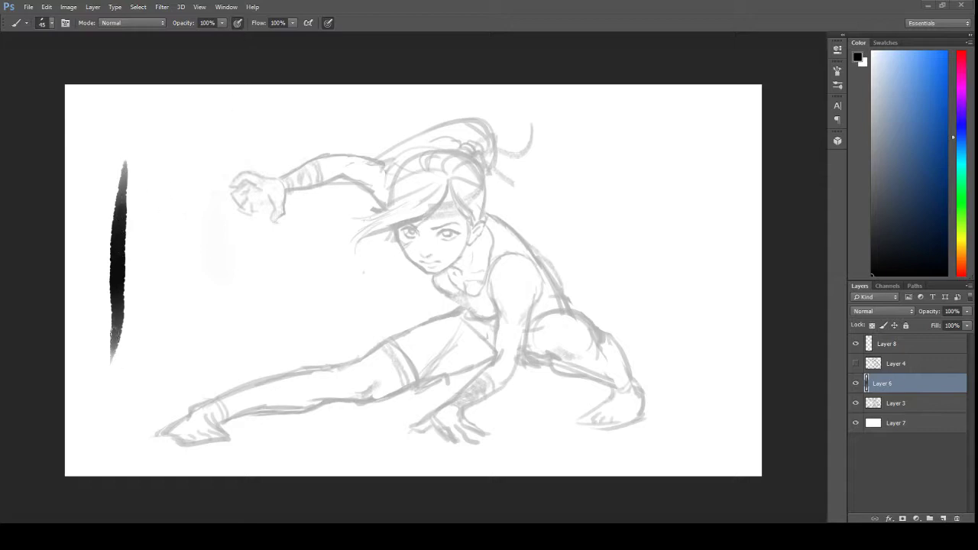
{"action": "left_click_drag", "start_coordinate": [178, 200], "coordinate": [169, 402]}
Step: Undo the extra test strokes and enable pen pressure for brush size
{"action": "key", "text": "ctrl+z"}
{"action": "left_click_drag", "start_coordinate": [161, 181], "coordinate": [148, 355]}
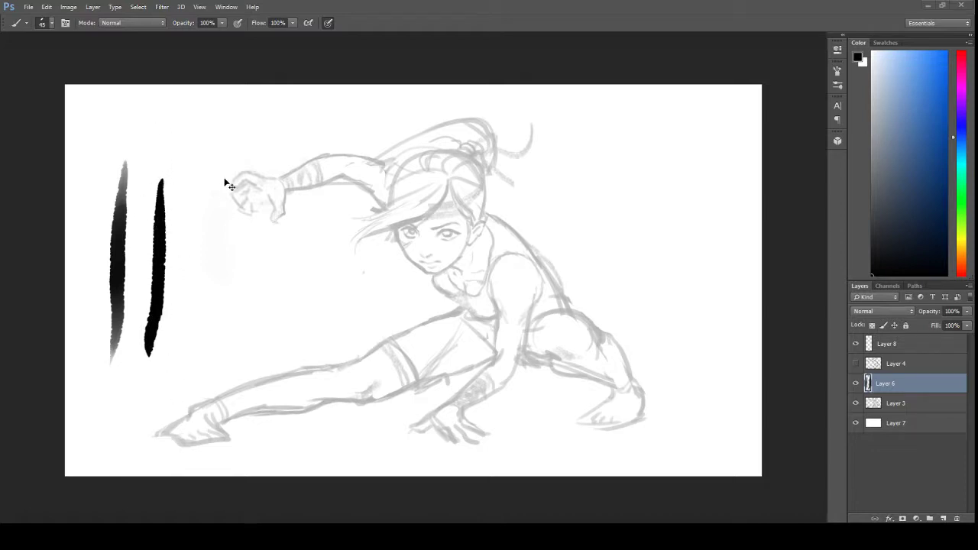
{"action": "key", "text": "ctrl+z"}
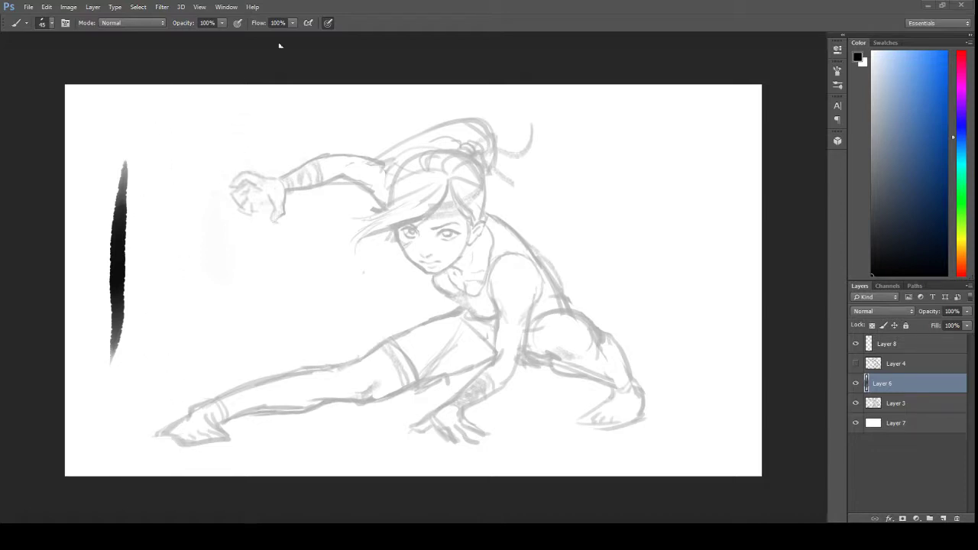
{"action": "left_click", "coordinate": [327, 23]}
Step: Try a size-154 brush for a tall dark smudge, then undo it
{"action": "key", "text": "bracketright"}
{"action": "key", "text": "bracketright"}
{"action": "key", "text": "bracketright"}
{"action": "left_click", "coordinate": [171, 176]}
{"action": "mouse_move", "coordinate": [171, 222]}
{"action": "left_mouse_down"}
{"action": "mouse_move", "coordinate": [178, 358]}
{"action": "mouse_move", "coordinate": [199, 391]}
{"action": "left_mouse_up"}
{"action": "mouse_move", "coordinate": [197, 148]}
{"action": "left_mouse_down"}
{"action": "mouse_move", "coordinate": [202, 309]}
{"action": "mouse_move", "coordinate": [221, 359]}
{"action": "mouse_move", "coordinate": [272, 281]}
{"action": "left_mouse_up"}
{"action": "key", "text": "ctrl+z"}
{"action": "key", "text": "ctrl+alt+z"}
{"action": "key", "text": "ctrl+alt+z"}
{"action": "key", "text": "ctrl+alt+z"}
{"action": "key", "text": "ctrl+alt+z"}
Step: At brush size 100, discard trial strokes and keep a narrower dark stroke
{"action": "key", "text": "bracketleft"}
{"action": "key", "text": "bracketleft"}
{"action": "mouse_move", "coordinate": [219, 170]}
{"action": "left_mouse_down"}
{"action": "mouse_move", "coordinate": [194, 271]}
{"action": "mouse_move", "coordinate": [219, 347]}
{"action": "mouse_move", "coordinate": [216, 243]}
{"action": "left_mouse_up"}
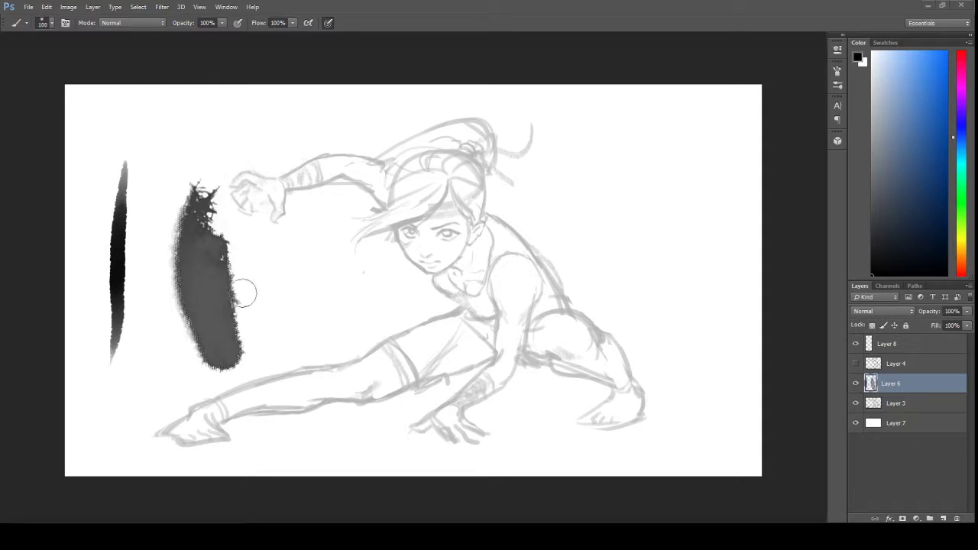
{"action": "key", "text": "ctrl+z"}
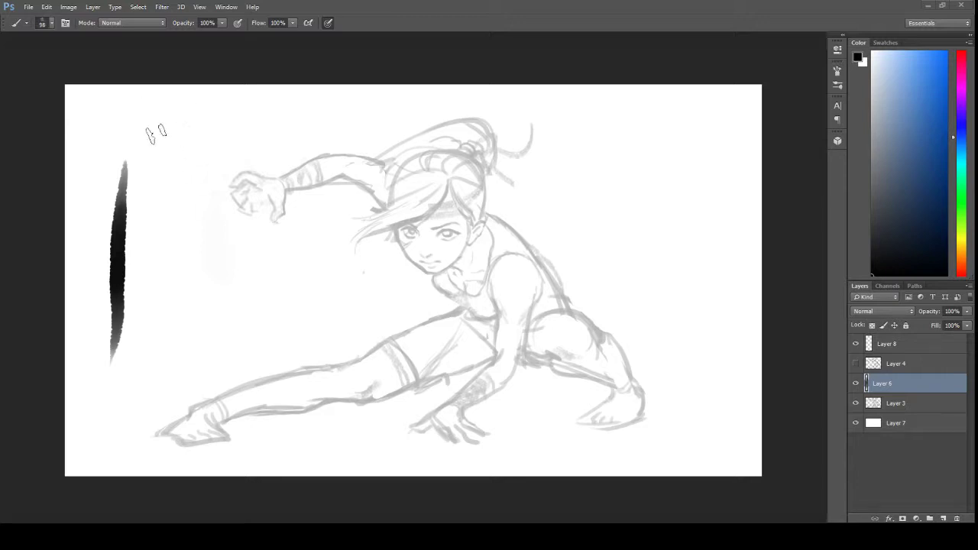
{"action": "mouse_move", "coordinate": [173, 131]}
{"action": "left_mouse_down"}
{"action": "mouse_move", "coordinate": [180, 345]}
{"action": "mouse_move", "coordinate": [197, 162]}
{"action": "mouse_move", "coordinate": [214, 304]}
{"action": "mouse_move", "coordinate": [221, 134]}
{"action": "mouse_move", "coordinate": [221, 284]}
{"action": "mouse_move", "coordinate": [229, 204]}
{"action": "mouse_move", "coordinate": [250, 328]}
{"action": "left_mouse_up"}
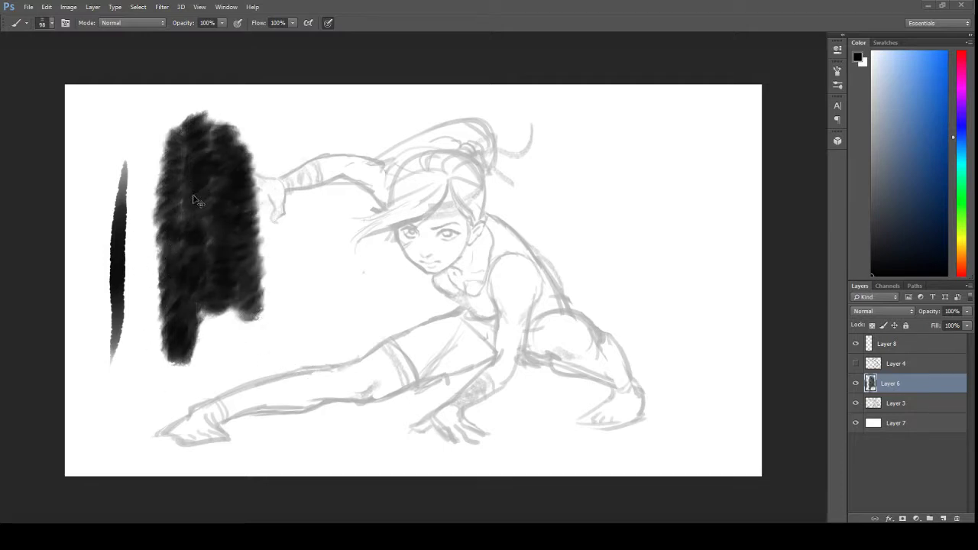
{"action": "key", "text": "ctrl+alt+z"}
{"action": "key", "text": "ctrl+alt+z"}
{"action": "key", "text": "ctrl+alt+z"}
{"action": "mouse_move", "coordinate": [202, 155]}
{"action": "left_mouse_down"}
{"action": "mouse_move", "coordinate": [174, 259]}
{"action": "mouse_move", "coordinate": [183, 382]}
{"action": "mouse_move", "coordinate": [174, 195]}
{"action": "mouse_move", "coordinate": [152, 321]}
{"action": "mouse_move", "coordinate": [159, 382]}
{"action": "mouse_move", "coordinate": [153, 200]}
{"action": "left_mouse_up"}
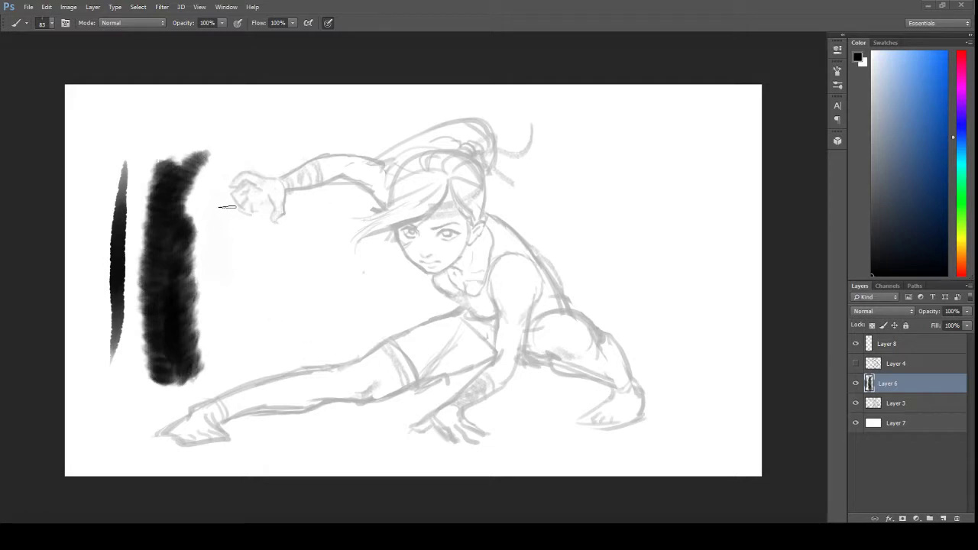
Step: Discard two curved squiggle lines and paint a thin vertical black line beside the smudge
{"action": "mouse_move", "coordinate": [228, 194]}
{"action": "left_mouse_down"}
{"action": "mouse_move", "coordinate": [241, 274]}
{"action": "mouse_move", "coordinate": [228, 325]}
{"action": "mouse_move", "coordinate": [244, 331]}
{"action": "mouse_move", "coordinate": [273, 277]}
{"action": "mouse_move", "coordinate": [286, 302]}
{"action": "mouse_move", "coordinate": [274, 340]}
{"action": "mouse_move", "coordinate": [290, 342]}
{"action": "mouse_move", "coordinate": [311, 315]}
{"action": "mouse_move", "coordinate": [320, 268]}
{"action": "mouse_move", "coordinate": [333, 296]}
{"action": "mouse_move", "coordinate": [350, 302]}
{"action": "mouse_move", "coordinate": [342, 264]}
{"action": "mouse_move", "coordinate": [352, 256]}
{"action": "mouse_move", "coordinate": [365, 283]}
{"action": "mouse_move", "coordinate": [378, 276]}
{"action": "mouse_move", "coordinate": [361, 241]}
{"action": "mouse_move", "coordinate": [311, 235]}
{"action": "mouse_move", "coordinate": [310, 256]}
{"action": "mouse_move", "coordinate": [275, 260]}
{"action": "left_mouse_up"}
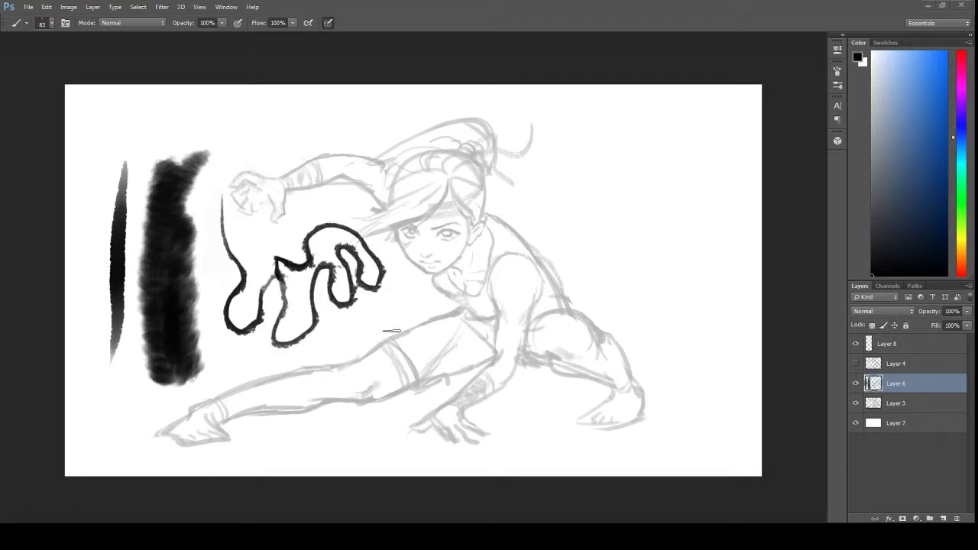
{"action": "key", "text": "ctrl+z"}
{"action": "mouse_move", "coordinate": [219, 208]}
{"action": "left_mouse_down"}
{"action": "mouse_move", "coordinate": [222, 233]}
{"action": "mouse_move", "coordinate": [264, 290]}
{"action": "mouse_move", "coordinate": [262, 334]}
{"action": "mouse_move", "coordinate": [246, 358]}
{"action": "mouse_move", "coordinate": [256, 373]}
{"action": "mouse_move", "coordinate": [284, 344]}
{"action": "mouse_move", "coordinate": [304, 295]}
{"action": "mouse_move", "coordinate": [295, 277]}
{"action": "left_mouse_up"}
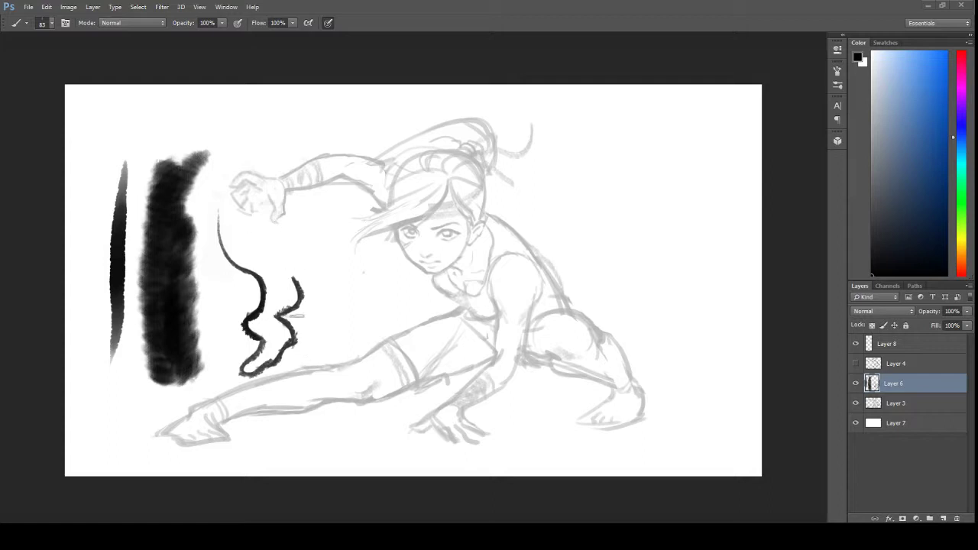
{"action": "key", "text": "ctrl+z"}
{"action": "left_click_drag", "start_coordinate": [218, 197], "coordinate": [226, 378]}
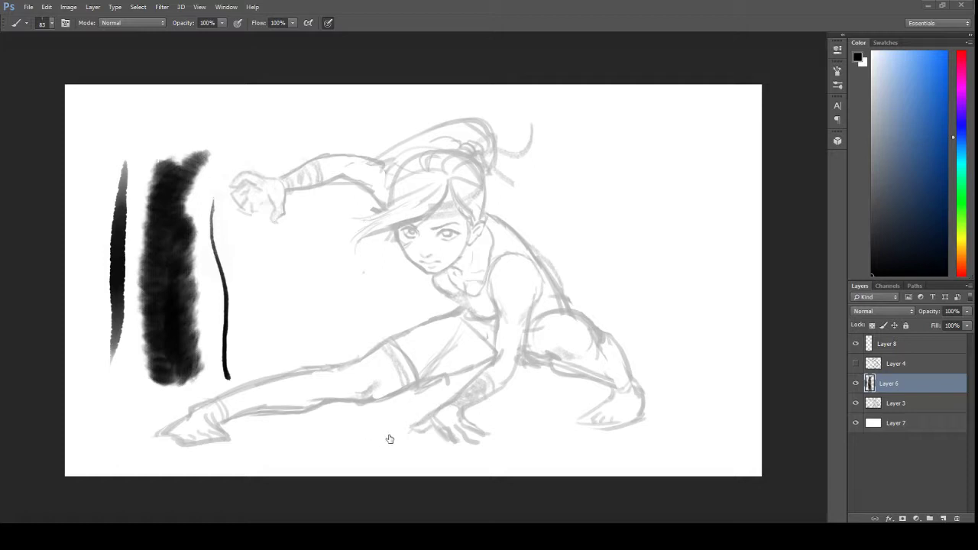
Step: Spray speckles beside the arm with a size-250 brush; try erasing some, then undo
{"action": "key", "text": "bracketright"}
{"action": "key", "text": "bracketright"}
{"action": "key", "text": "bracketright"}
{"action": "key", "text": "bracketright"}
{"action": "key", "text": "bracketright"}
{"action": "key", "text": "bracketright"}
{"action": "key", "text": "bracketright"}
{"action": "mouse_move", "coordinate": [275, 291]}
{"action": "left_mouse_down"}
{"action": "mouse_move", "coordinate": [323, 291]}
{"action": "mouse_move", "coordinate": [295, 291]}
{"action": "mouse_move", "coordinate": [318, 287]}
{"action": "mouse_move", "coordinate": [322, 301]}
{"action": "mouse_move", "coordinate": [279, 315]}
{"action": "left_mouse_up"}
{"action": "left_click_drag", "start_coordinate": [328, 260], "coordinate": [347, 332]}
{"action": "key", "text": "e"}
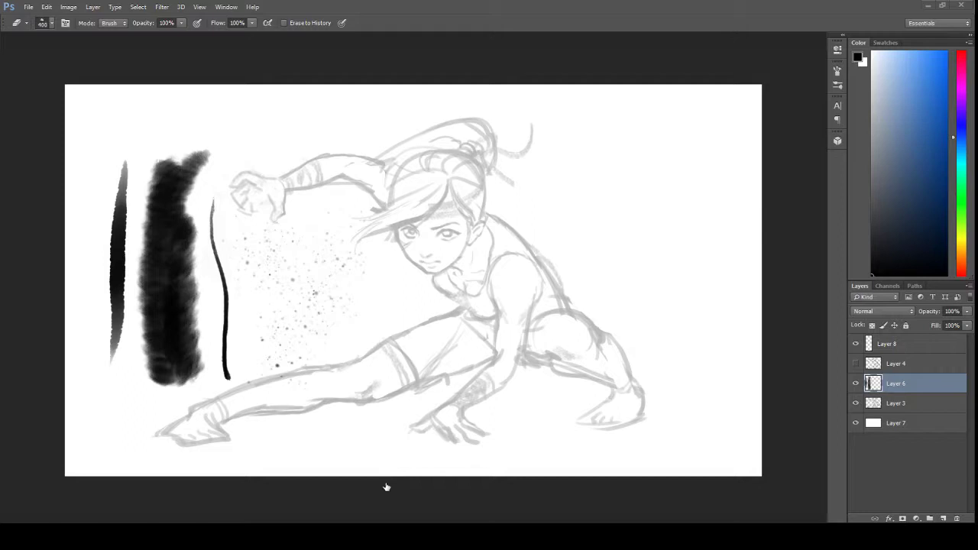
{"action": "mouse_move", "coordinate": [305, 267]}
{"action": "left_mouse_down"}
{"action": "mouse_move", "coordinate": [369, 320]}
{"action": "mouse_move", "coordinate": [342, 284]}
{"action": "left_mouse_up"}
{"action": "key", "text": "ctrl+z"}
Step: Add more speckles and two soft dark spots, undoing the spot near the face
{"action": "key", "text": "b"}
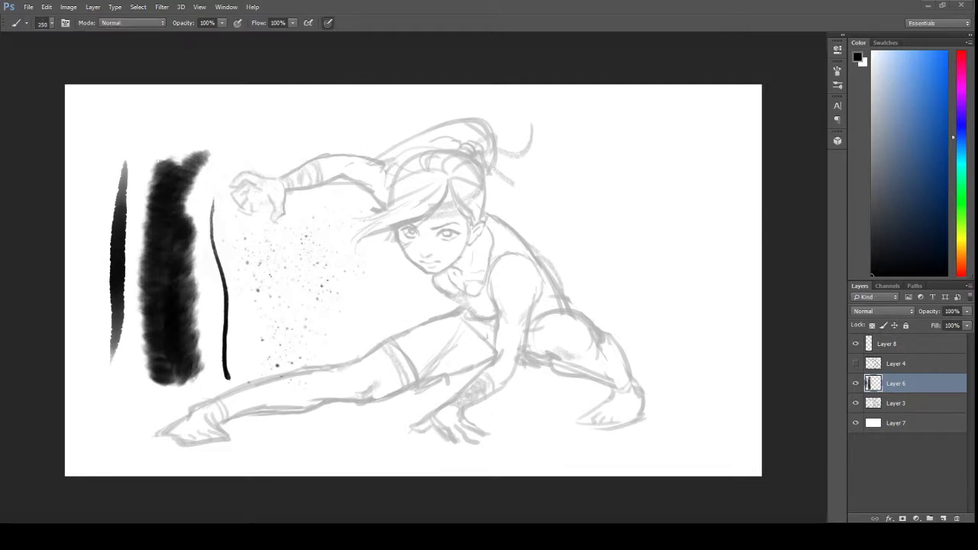
{"action": "left_click", "coordinate": [325, 290]}
{"action": "left_click", "coordinate": [338, 216]}
{"action": "left_click", "coordinate": [350, 304]}
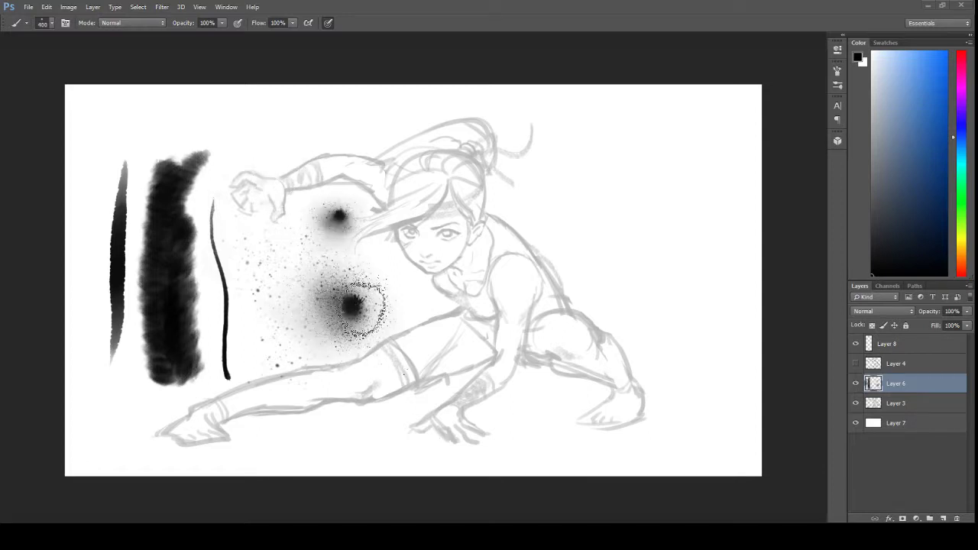
{"action": "left_click", "coordinate": [399, 286]}
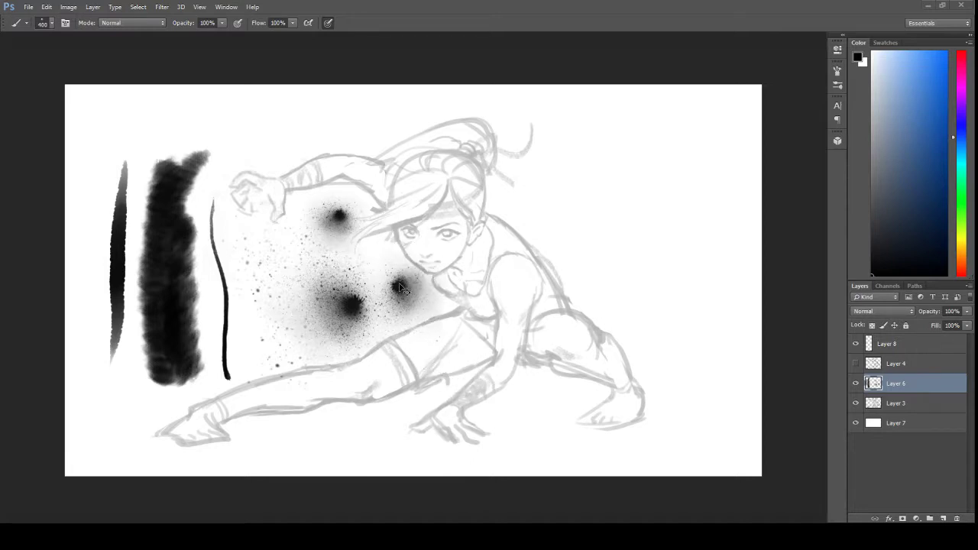
{"action": "key", "text": "ctrl+z"}
{"action": "key", "text": "ctrl+z"}
{"action": "key", "text": "ctrl+z"}
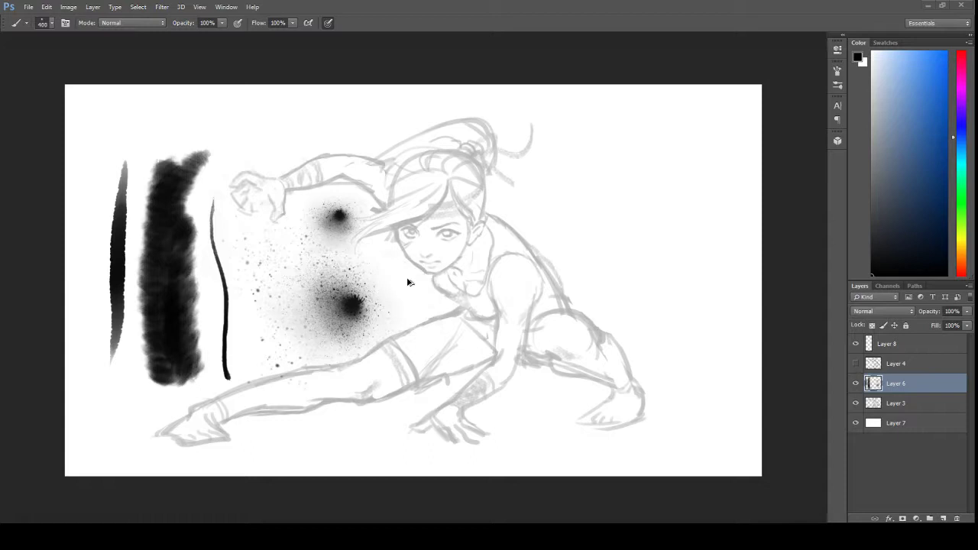
{"action": "key", "text": "ctrl+z"}
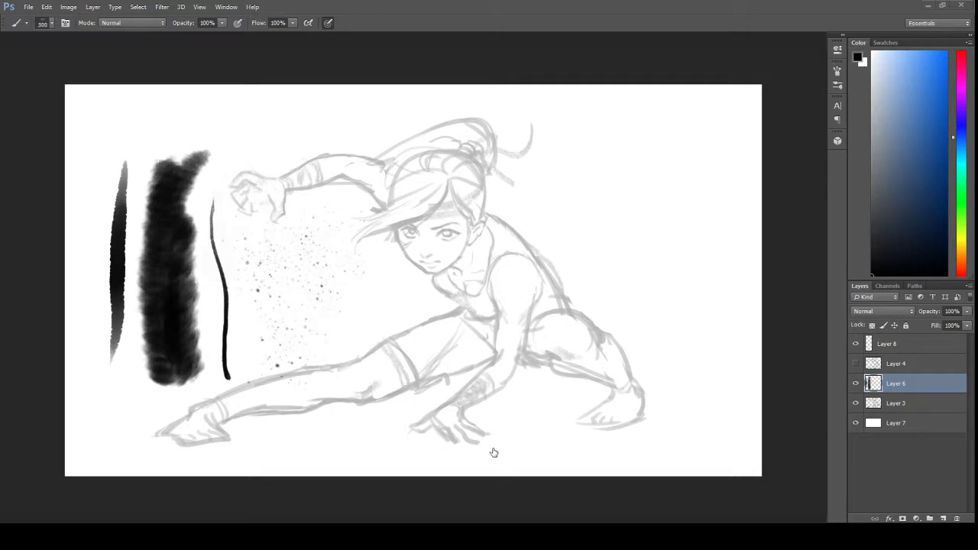
Step: Paint a large soft dark wash over the speckles, undoing the extra darkening near the face
{"action": "mouse_move", "coordinate": [320, 218]}
{"action": "left_mouse_down"}
{"action": "mouse_move", "coordinate": [297, 237]}
{"action": "mouse_move", "coordinate": [305, 366]}
{"action": "mouse_move", "coordinate": [265, 357]}
{"action": "mouse_move", "coordinate": [251, 319]}
{"action": "mouse_move", "coordinate": [256, 229]}
{"action": "mouse_move", "coordinate": [244, 252]}
{"action": "mouse_move", "coordinate": [336, 260]}
{"action": "mouse_move", "coordinate": [331, 303]}
{"action": "mouse_move", "coordinate": [386, 298]}
{"action": "mouse_move", "coordinate": [401, 359]}
{"action": "left_mouse_up"}
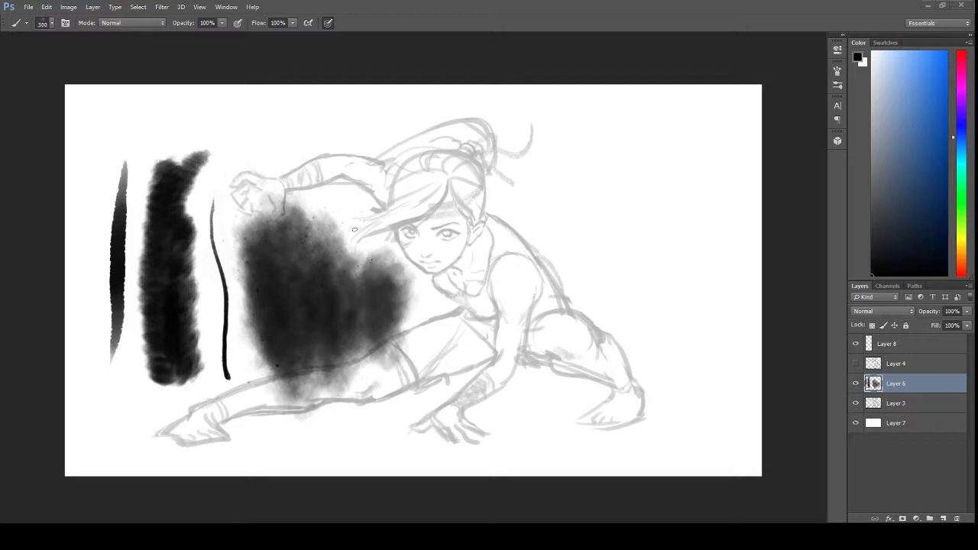
{"action": "mouse_move", "coordinate": [391, 289]}
{"action": "left_mouse_down"}
{"action": "mouse_move", "coordinate": [394, 244]}
{"action": "mouse_move", "coordinate": [409, 325]}
{"action": "left_mouse_up"}
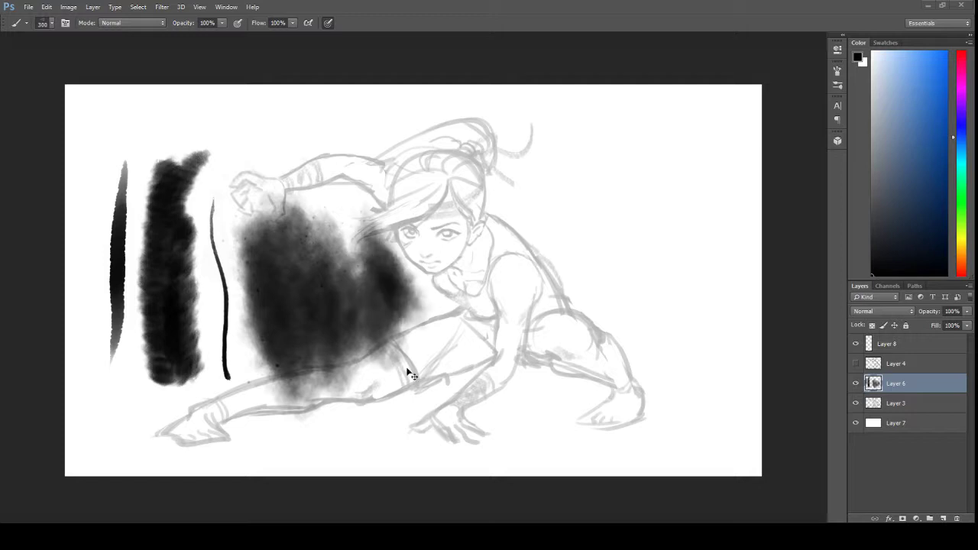
{"action": "key", "text": "ctrl+z"}
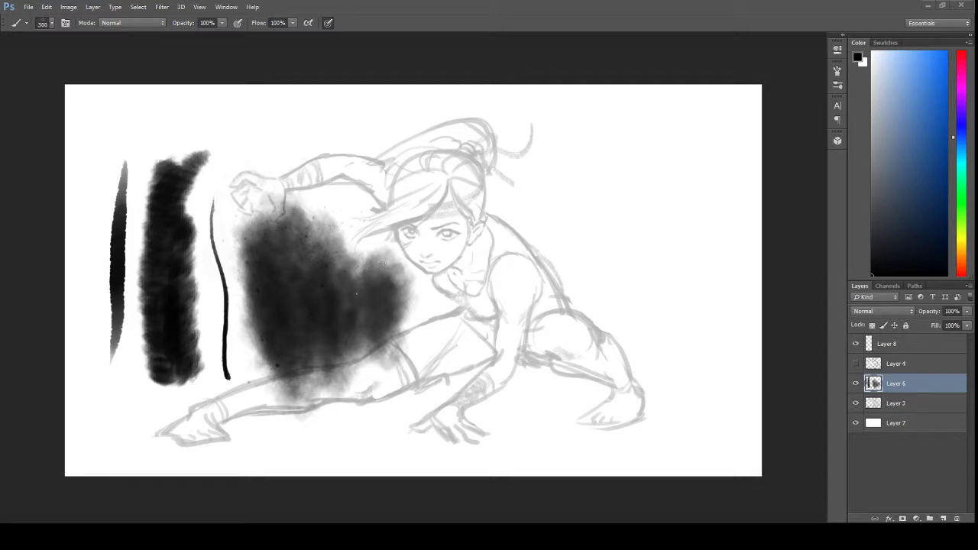
{"action": "key", "text": "e"}
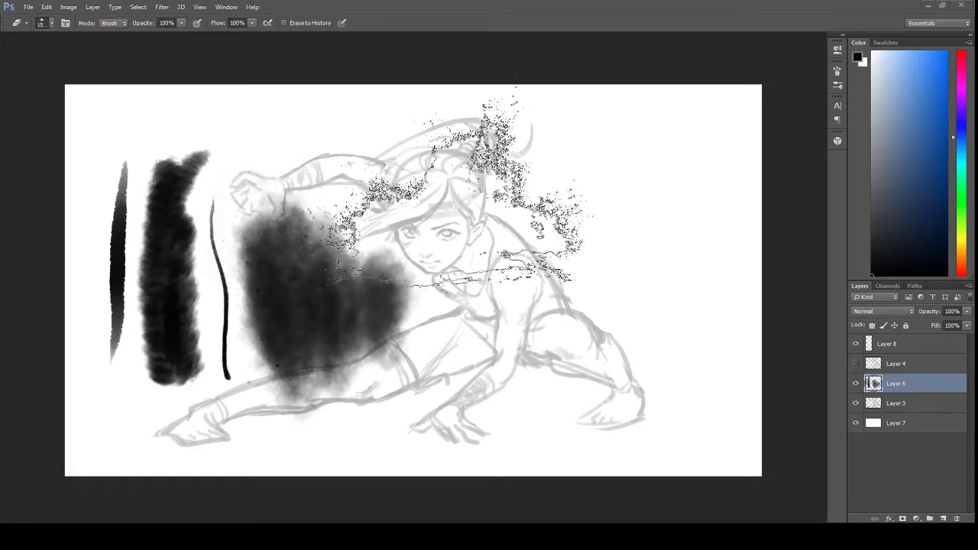
Step: Erase the dark wash and the grey test strokes at the upper left
{"action": "mouse_move", "coordinate": [447, 131]}
{"action": "left_mouse_down"}
{"action": "mouse_move", "coordinate": [436, 157]}
{"action": "mouse_move", "coordinate": [310, 212]}
{"action": "mouse_move", "coordinate": [306, 244]}
{"action": "mouse_move", "coordinate": [397, 244]}
{"action": "mouse_move", "coordinate": [298, 290]}
{"action": "mouse_move", "coordinate": [325, 267]}
{"action": "left_mouse_up"}
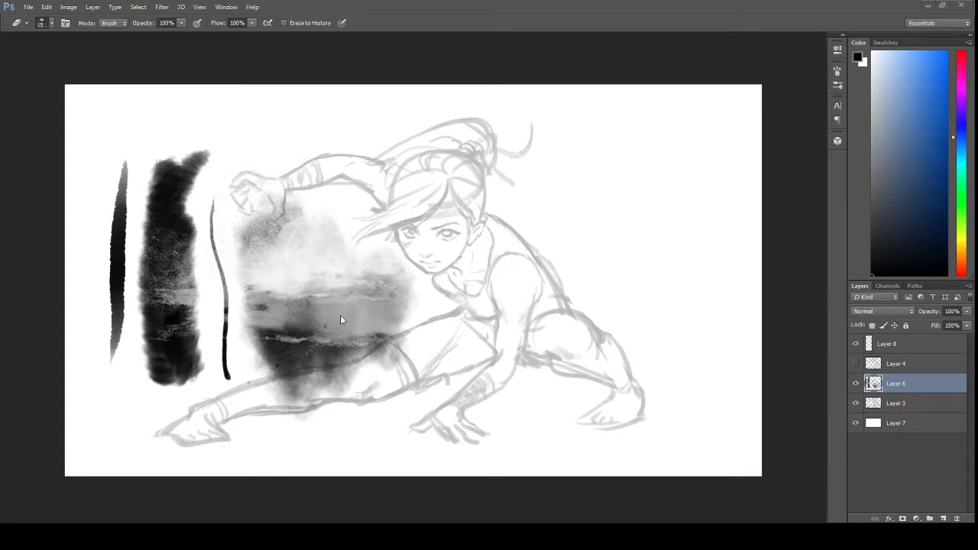
{"action": "mouse_move", "coordinate": [233, 295]}
{"action": "left_mouse_down"}
{"action": "mouse_move", "coordinate": [321, 184]}
{"action": "mouse_move", "coordinate": [290, 186]}
{"action": "mouse_move", "coordinate": [299, 219]}
{"action": "mouse_move", "coordinate": [321, 170]}
{"action": "mouse_move", "coordinate": [351, 184]}
{"action": "left_mouse_up"}
{"action": "mouse_move", "coordinate": [336, 224]}
{"action": "left_mouse_down"}
{"action": "mouse_move", "coordinate": [301, 256]}
{"action": "mouse_move", "coordinate": [278, 391]}
{"action": "left_mouse_up"}
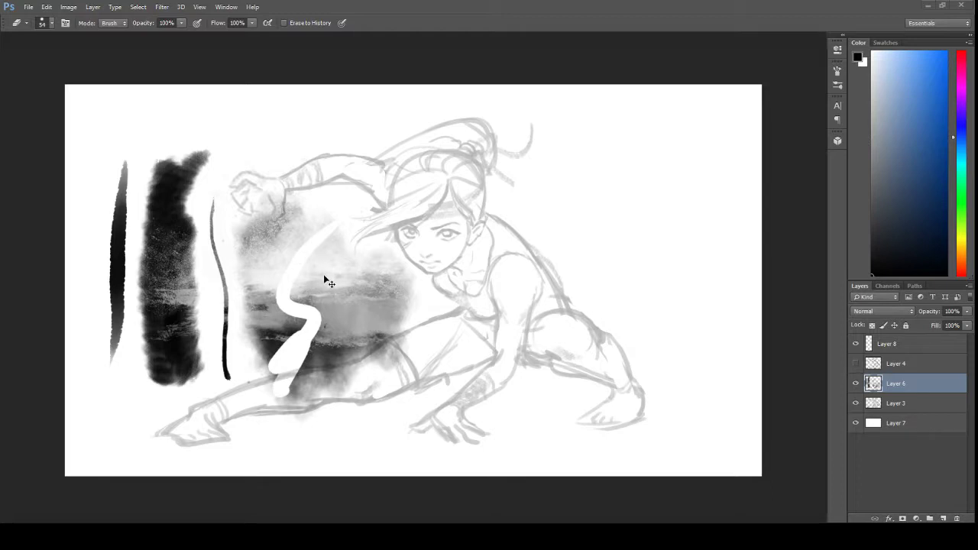
{"action": "key", "text": "ctrl+z"}
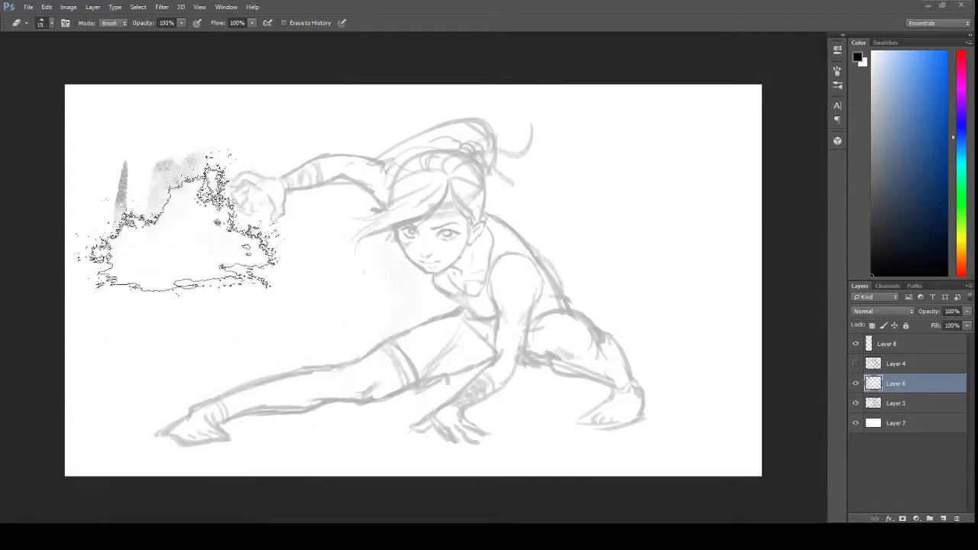
{"action": "mouse_move", "coordinate": [178, 221]}
{"action": "left_mouse_down"}
{"action": "mouse_move", "coordinate": [138, 188]}
{"action": "mouse_move", "coordinate": [197, 207]}
{"action": "left_mouse_up"}
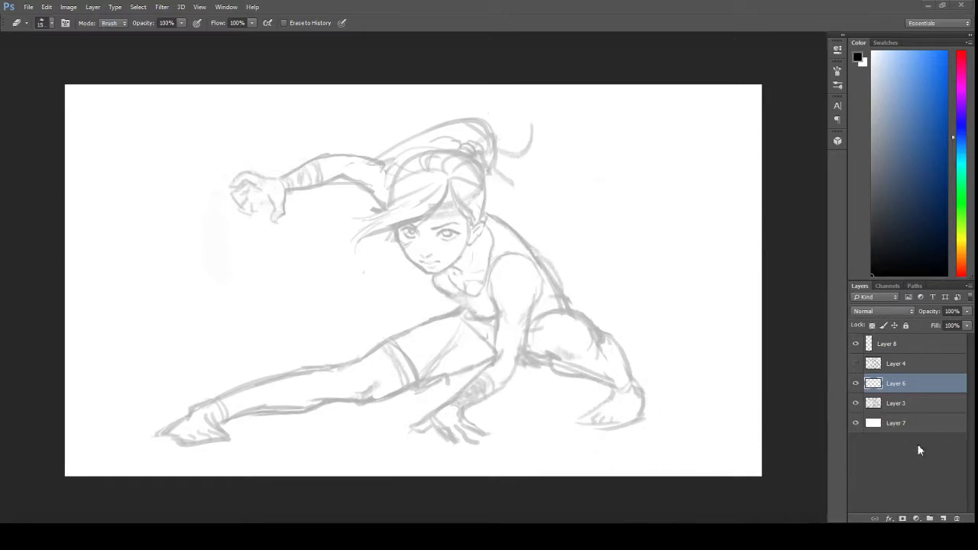
Step: Check Layers 6 and 3 by toggling their visibility, and enlarge the eraser
{"action": "left_click", "coordinate": [856, 383]}
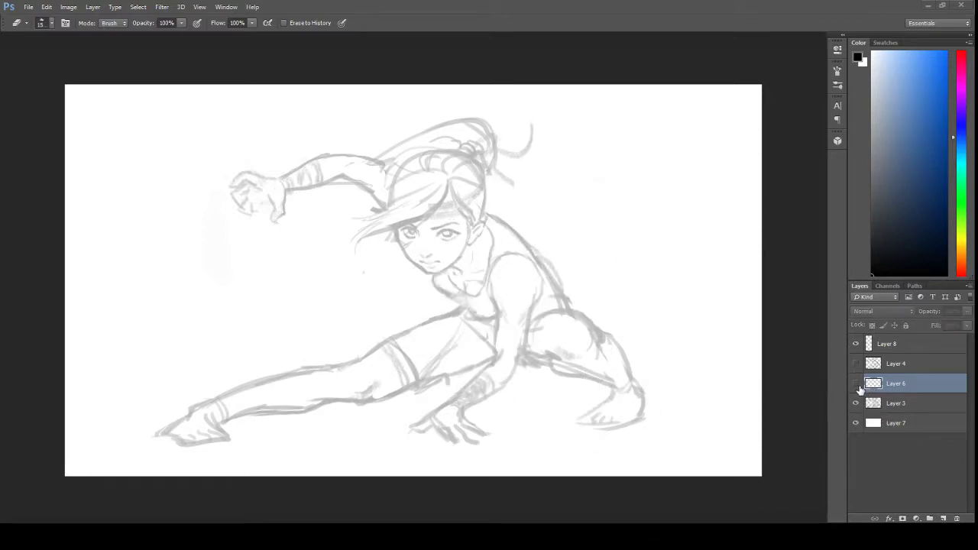
{"action": "left_click", "coordinate": [856, 383]}
{"action": "left_click", "coordinate": [882, 407]}
{"action": "left_click", "coordinate": [857, 403]}
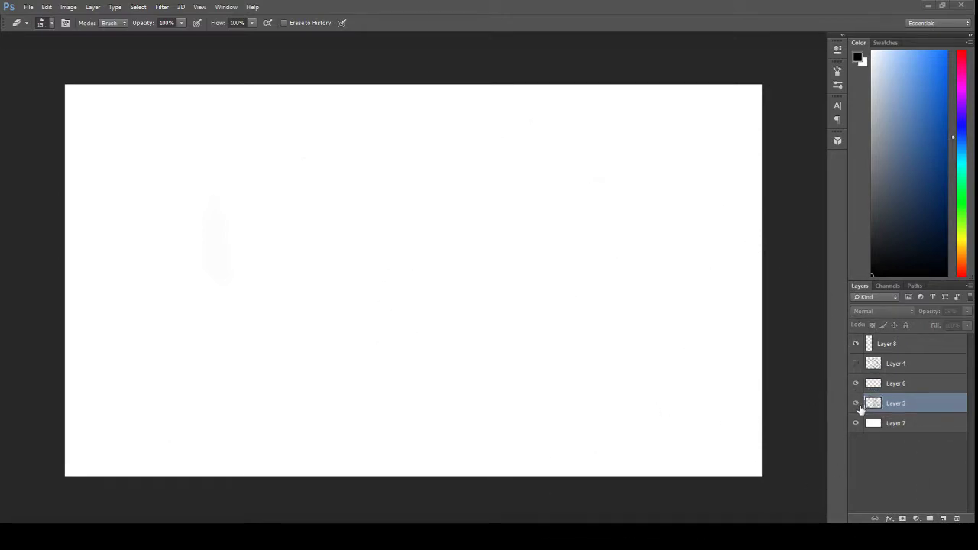
{"action": "left_click", "coordinate": [857, 405]}
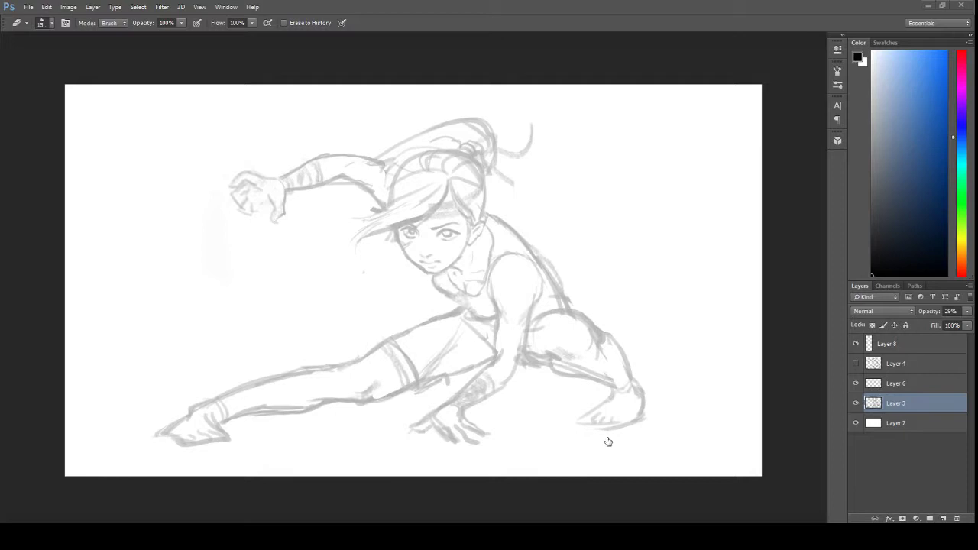
{"action": "key", "text": "bracketright"}
{"action": "key", "text": "bracketright"}
{"action": "key", "text": "bracketright"}
Step: Zoom in on the character's head and shrink the brush to size 25
{"action": "key", "text": "z"}
{"action": "left_click", "coordinate": [402, 166]}
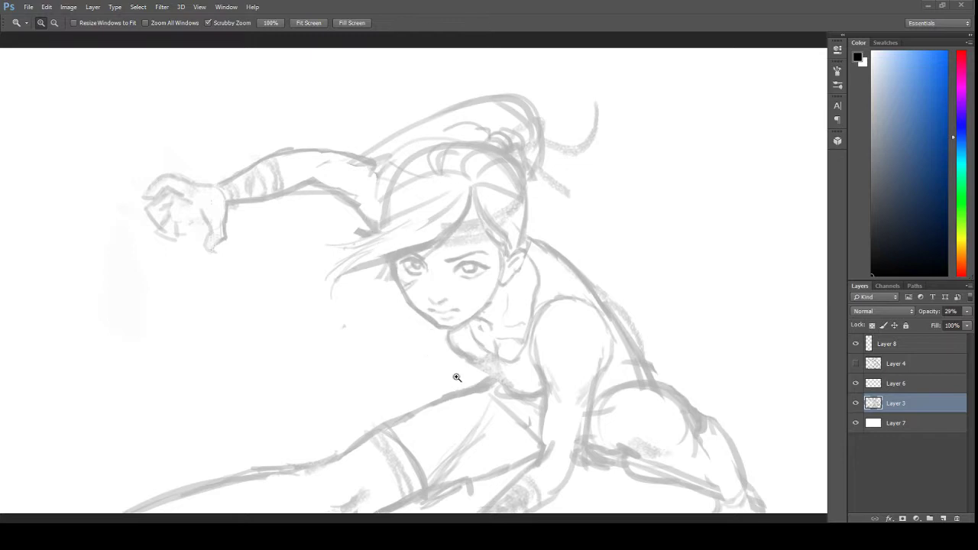
{"action": "key", "text": "b"}
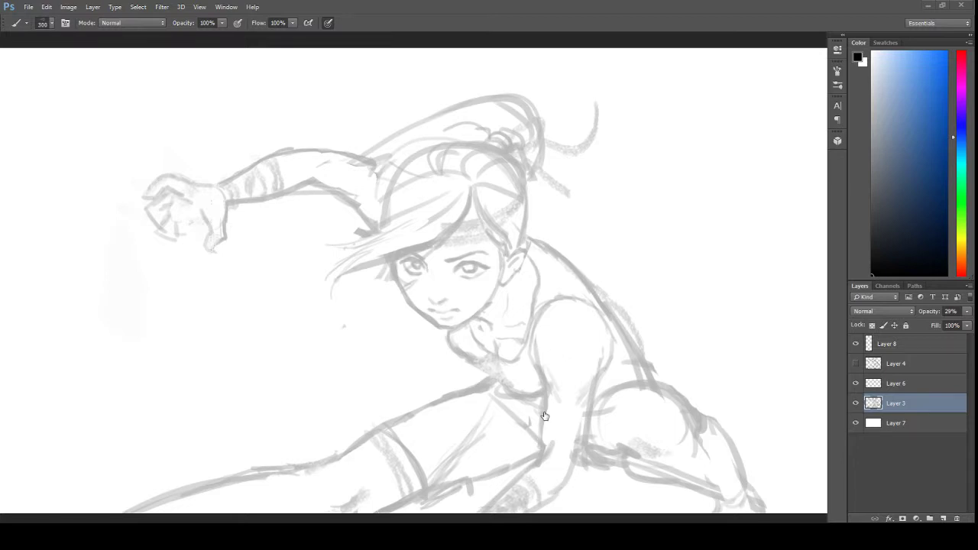
{"action": "key", "text": "bracketleft"}
{"action": "key", "text": "bracketleft"}
{"action": "key", "text": "bracketleft"}
{"action": "key", "text": "bracketleft"}
{"action": "key", "text": "bracketleft"}
{"action": "key", "text": "bracketleft"}
{"action": "key", "text": "bracketleft"}
{"action": "key", "text": "bracketleft"}
{"action": "key", "text": "bracketleft"}
{"action": "key", "text": "bracketleft"}
{"action": "key", "text": "bracketleft"}
{"action": "key", "text": "bracketleft"}
{"action": "key", "text": "bracketleft"}
{"action": "key", "text": "bracketleft"}
{"action": "key", "text": "bracketleft"}
{"action": "key", "text": "bracketleft"}
Step: Zoom out to the whole figure, then back in twice on the head
{"action": "key", "text": "z"}
{"action": "left_click", "coordinate": [507, 365], "text": "alt"}
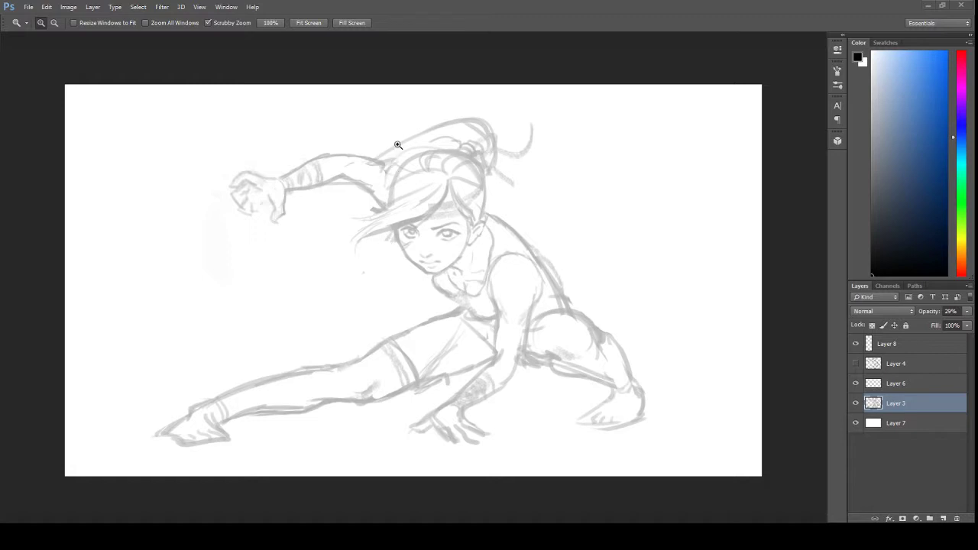
{"action": "left_click", "coordinate": [414, 178]}
{"action": "left_click", "coordinate": [414, 178]}
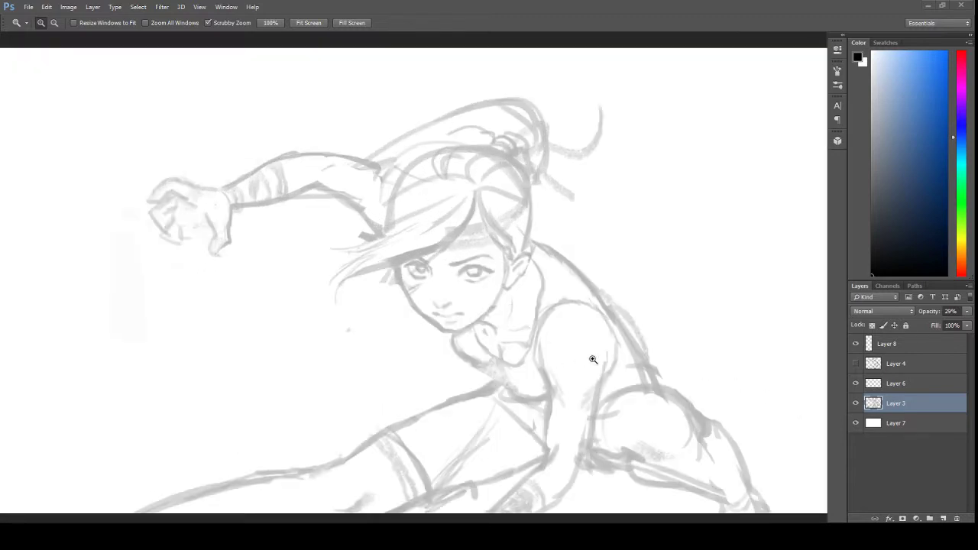
{"action": "key", "text": "b"}
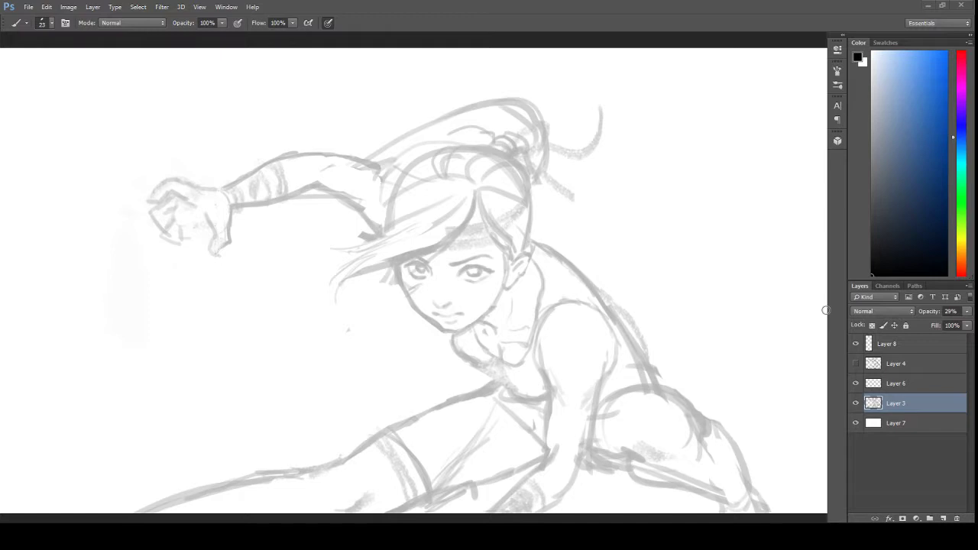
Step: Paint and undo a test stroke across the raised arm, then select Layer 6
{"action": "mouse_move", "coordinate": [260, 108]}
{"action": "left_mouse_down"}
{"action": "mouse_move", "coordinate": [242, 137]}
{"action": "mouse_move", "coordinate": [253, 308]}
{"action": "left_mouse_up"}
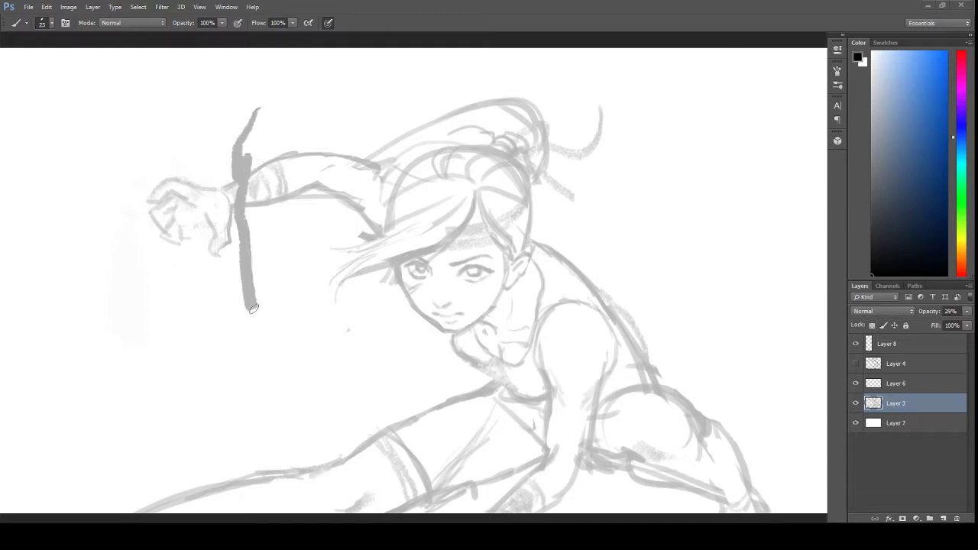
{"action": "key", "text": "ctrl+z"}
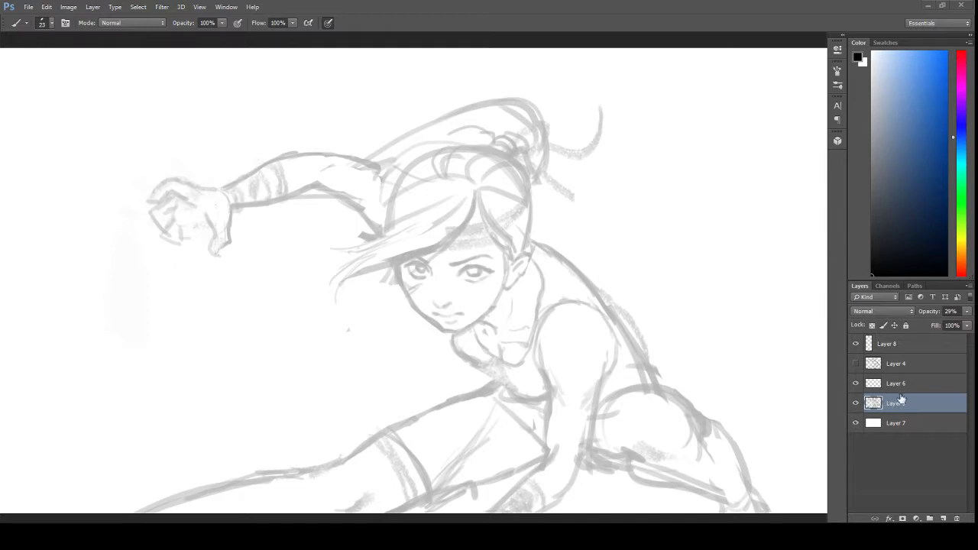
{"action": "left_click", "coordinate": [900, 388]}
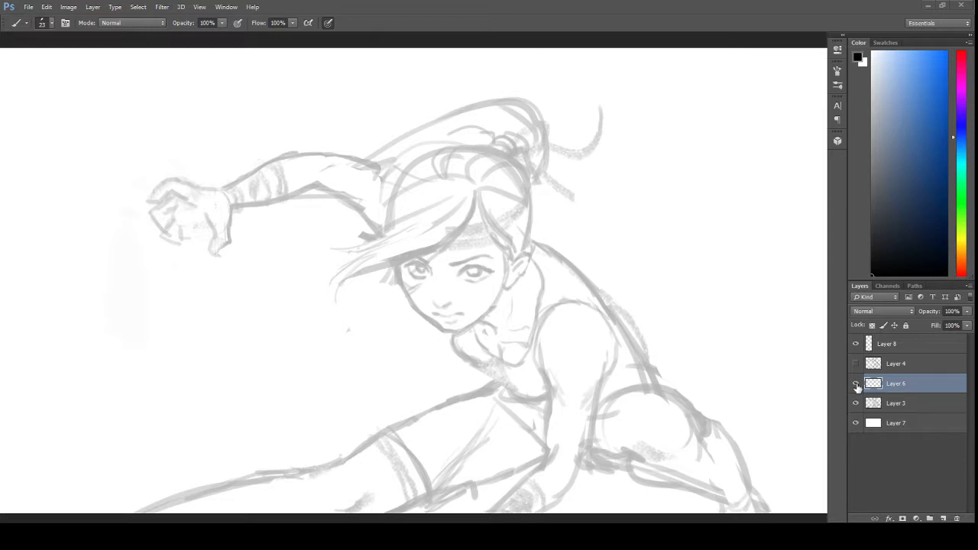
Step: Lock Layer 3's image pixels after checking its visibility, then return to Layer 6
{"action": "left_click", "coordinate": [872, 405]}
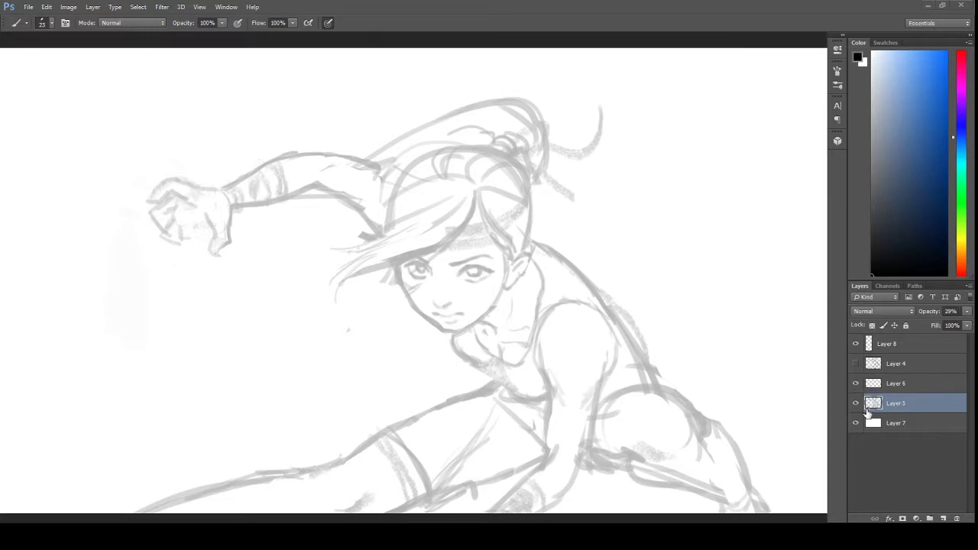
{"action": "left_click", "coordinate": [856, 403]}
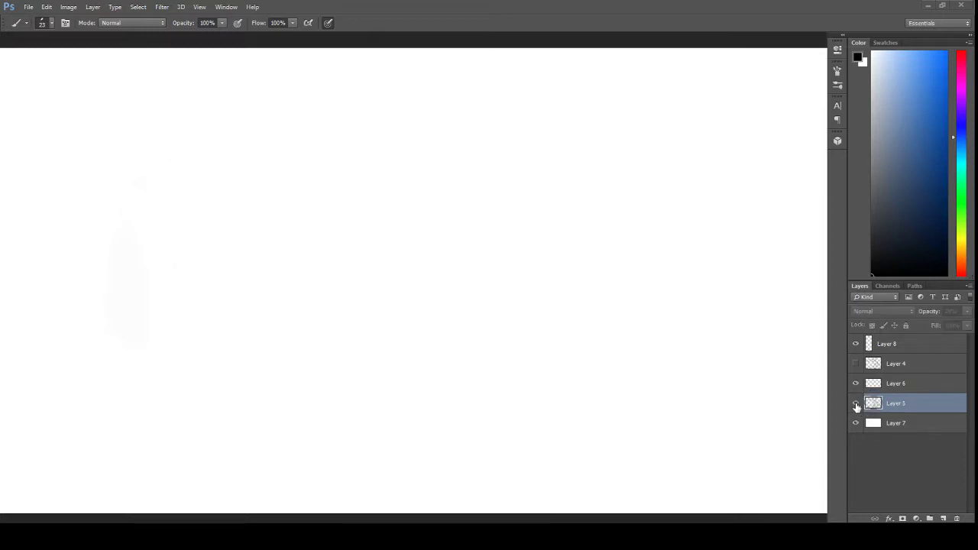
{"action": "left_click", "coordinate": [856, 404]}
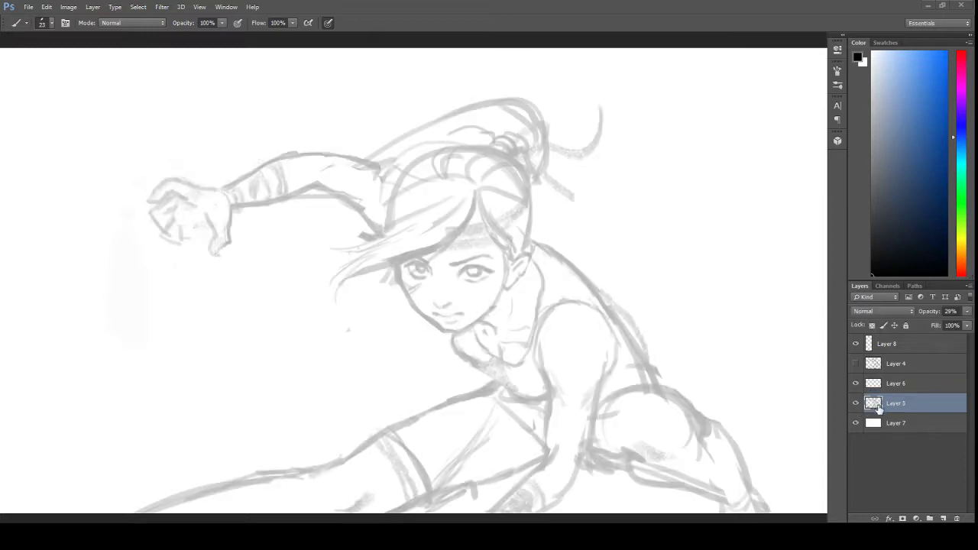
{"action": "left_click", "coordinate": [884, 325]}
{"action": "left_click", "coordinate": [907, 385]}
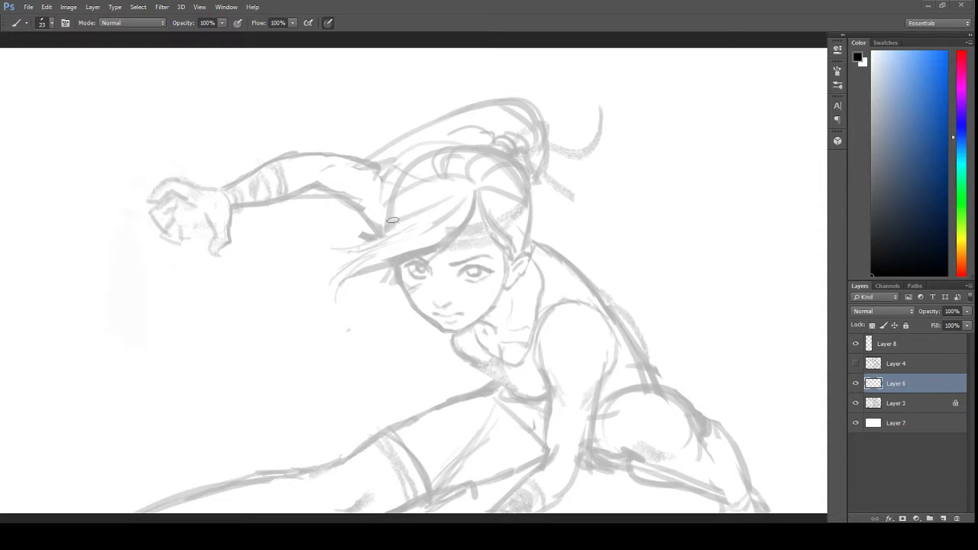
Step: Ink the curve over the top of the head, redoing the hair outline strokes
{"action": "left_click_drag", "start_coordinate": [390, 229], "coordinate": [395, 186]}
{"action": "key", "text": "ctrl+z"}
{"action": "mouse_move", "coordinate": [388, 229]}
{"action": "left_mouse_down"}
{"action": "mouse_move", "coordinate": [411, 163]}
{"action": "mouse_move", "coordinate": [486, 145]}
{"action": "left_mouse_up"}
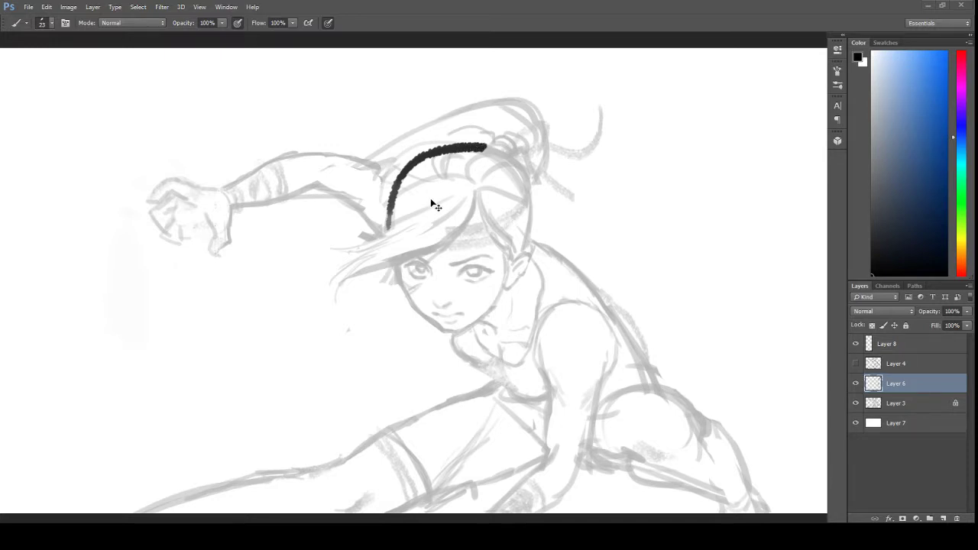
{"action": "key", "text": "ctrl+z"}
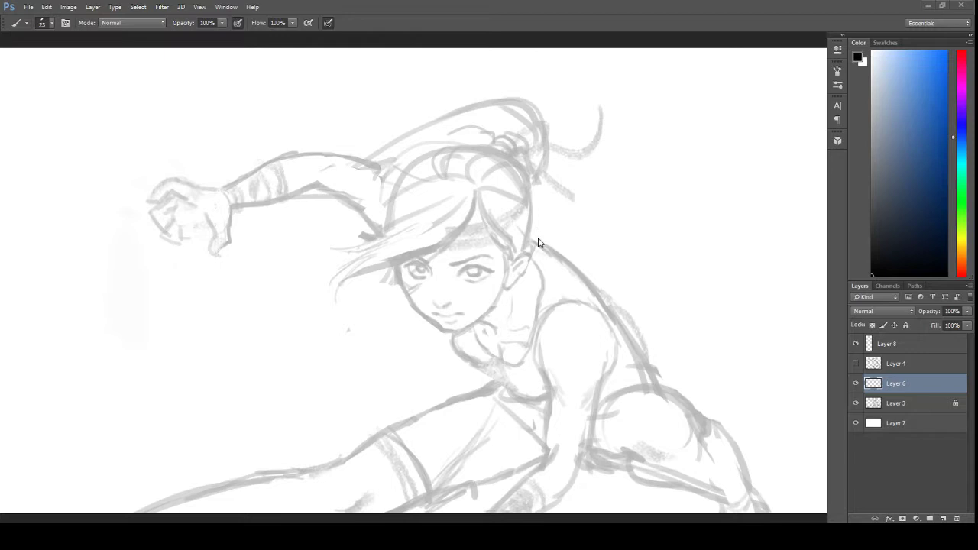
{"action": "type", "text": "2"}
{"action": "mouse_move", "coordinate": [390, 227]}
{"action": "left_mouse_down"}
{"action": "mouse_move", "coordinate": [394, 189]}
{"action": "mouse_move", "coordinate": [414, 165]}
{"action": "mouse_move", "coordinate": [444, 146]}
{"action": "mouse_move", "coordinate": [482, 143]}
{"action": "mouse_move", "coordinate": [515, 161]}
{"action": "mouse_move", "coordinate": [525, 189]}
{"action": "mouse_move", "coordinate": [518, 252]}
{"action": "left_mouse_up"}
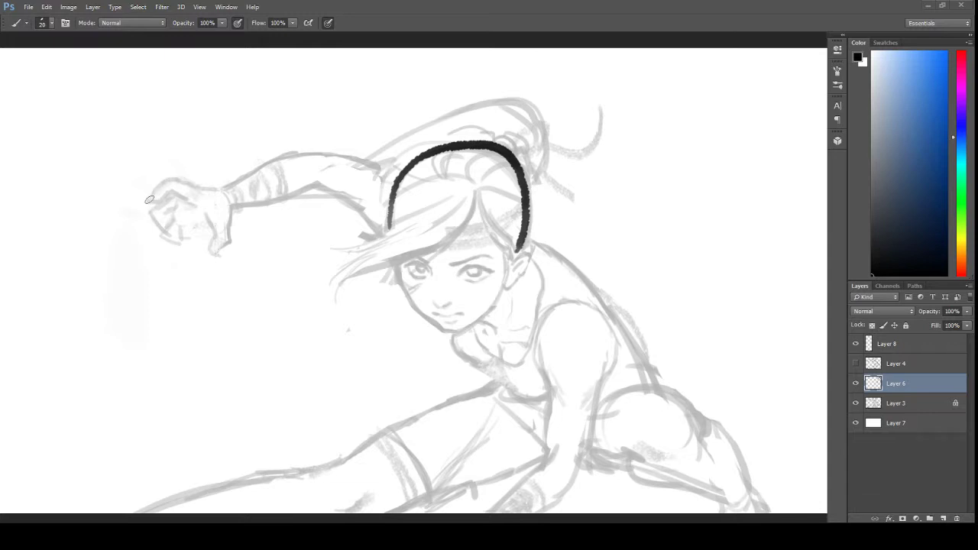
Step: Ink the fist, the top and underside of the raised arm, and the hair bun loop
{"action": "mouse_move", "coordinate": [148, 200]}
{"action": "left_mouse_down"}
{"action": "mouse_move", "coordinate": [171, 179]}
{"action": "mouse_move", "coordinate": [238, 186]}
{"action": "left_mouse_up"}
{"action": "key", "text": "ctrl+z"}
{"action": "mouse_move", "coordinate": [148, 200]}
{"action": "left_mouse_down"}
{"action": "mouse_move", "coordinate": [165, 181]}
{"action": "mouse_move", "coordinate": [225, 187]}
{"action": "mouse_move", "coordinate": [294, 153]}
{"action": "mouse_move", "coordinate": [328, 151]}
{"action": "mouse_move", "coordinate": [392, 178]}
{"action": "left_mouse_up"}
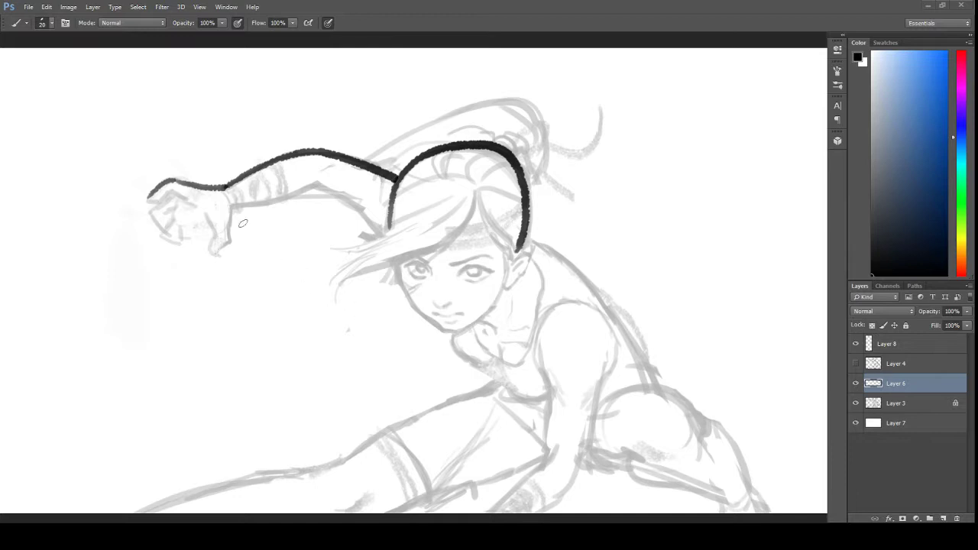
{"action": "mouse_move", "coordinate": [215, 254]}
{"action": "left_mouse_down"}
{"action": "mouse_move", "coordinate": [231, 207]}
{"action": "mouse_move", "coordinate": [330, 178]}
{"action": "mouse_move", "coordinate": [331, 191]}
{"action": "mouse_move", "coordinate": [386, 240]}
{"action": "left_mouse_up"}
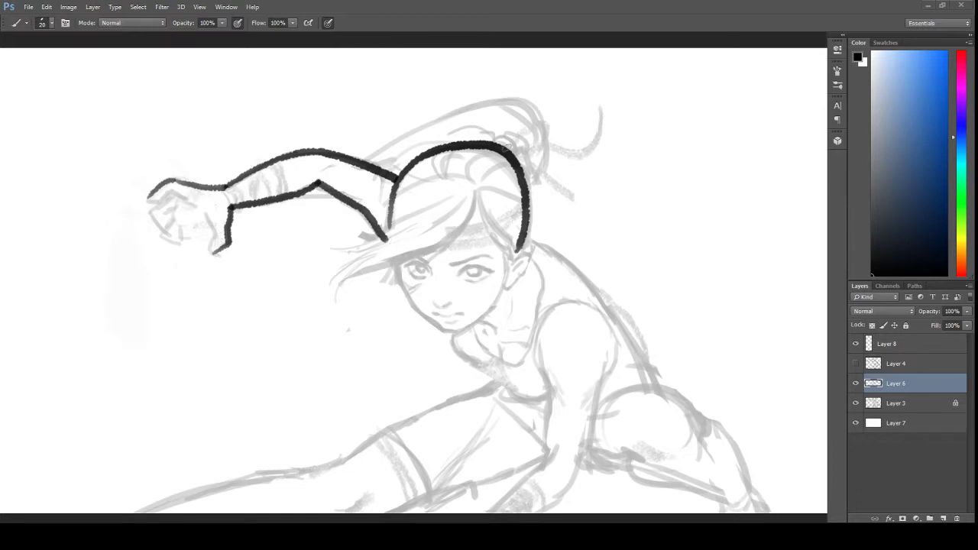
{"action": "mouse_move", "coordinate": [490, 144]}
{"action": "left_mouse_down"}
{"action": "mouse_move", "coordinate": [510, 133]}
{"action": "mouse_move", "coordinate": [526, 155]}
{"action": "mouse_move", "coordinate": [518, 165]}
{"action": "mouse_move", "coordinate": [548, 139]}
{"action": "mouse_move", "coordinate": [525, 95]}
{"action": "mouse_move", "coordinate": [390, 133]}
{"action": "mouse_move", "coordinate": [365, 130]}
{"action": "mouse_move", "coordinate": [373, 148]}
{"action": "mouse_move", "coordinate": [443, 132]}
{"action": "left_mouse_up"}
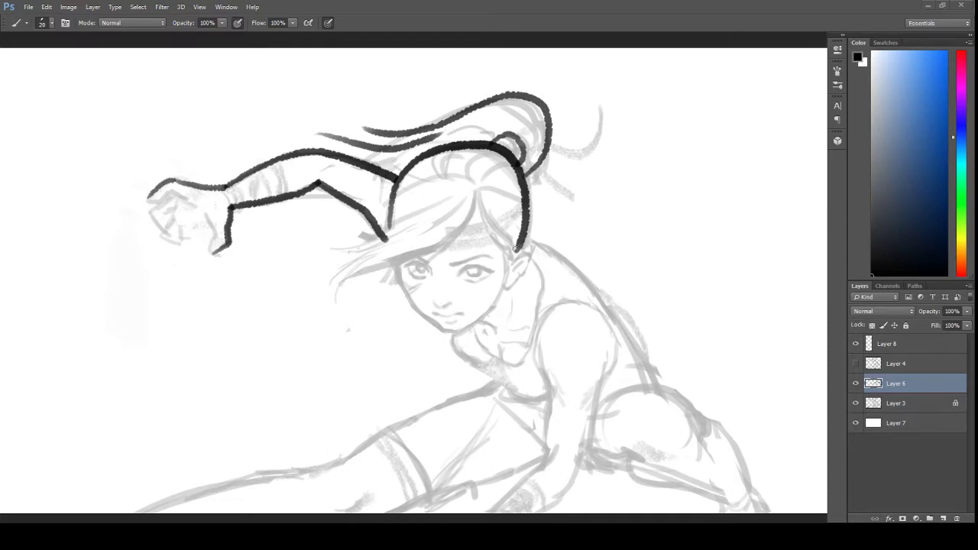
Step: Ink a hair strand across the head, the face outline down to the chin, and the ear
{"action": "mouse_move", "coordinate": [448, 200]}
{"action": "left_mouse_down"}
{"action": "mouse_move", "coordinate": [326, 290]}
{"action": "mouse_move", "coordinate": [447, 241]}
{"action": "mouse_move", "coordinate": [480, 191]}
{"action": "left_mouse_up"}
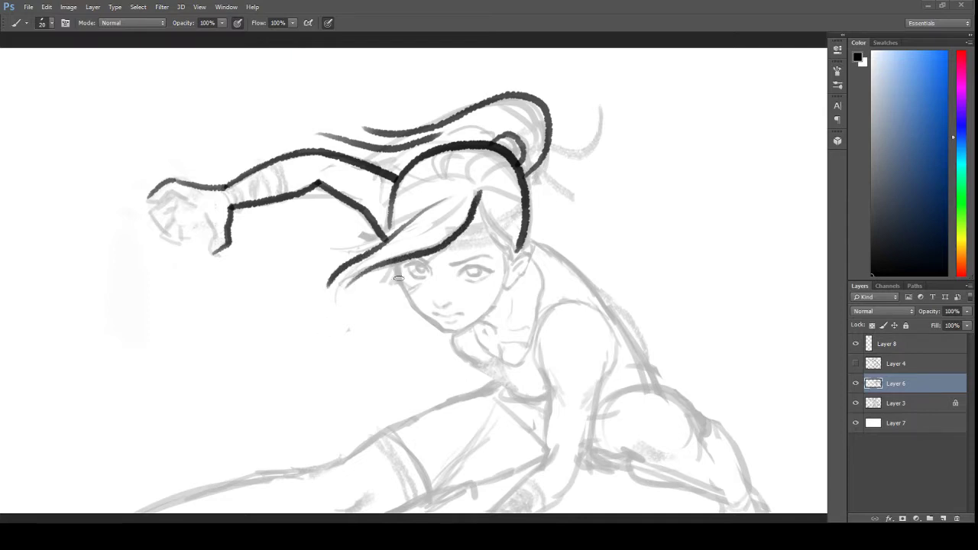
{"action": "mouse_move", "coordinate": [397, 260]}
{"action": "left_mouse_down"}
{"action": "mouse_move", "coordinate": [398, 285]}
{"action": "mouse_move", "coordinate": [459, 334]}
{"action": "left_mouse_up"}
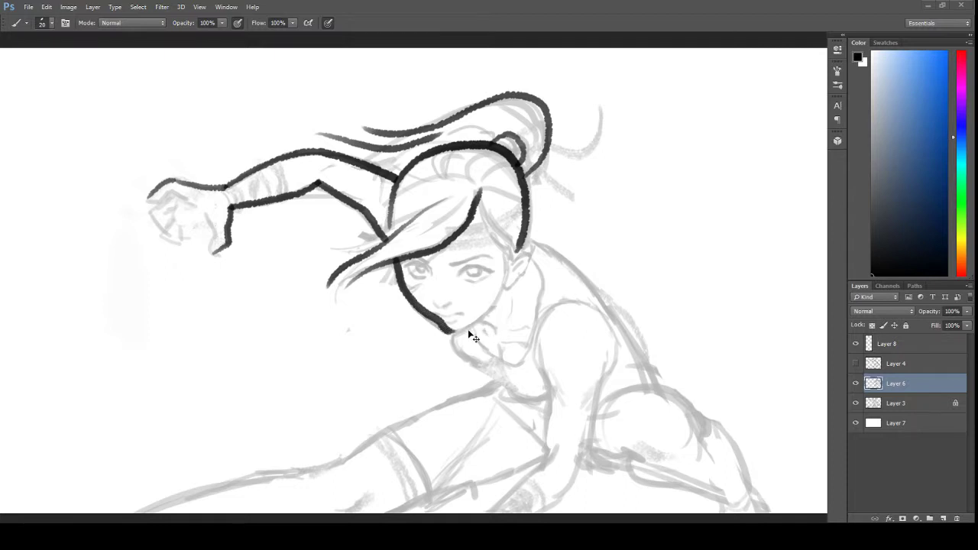
{"action": "key", "text": "ctrl+z"}
{"action": "mouse_move", "coordinate": [394, 267]}
{"action": "left_mouse_down"}
{"action": "mouse_move", "coordinate": [410, 304]}
{"action": "mouse_move", "coordinate": [449, 334]}
{"action": "mouse_move", "coordinate": [491, 316]}
{"action": "left_mouse_up"}
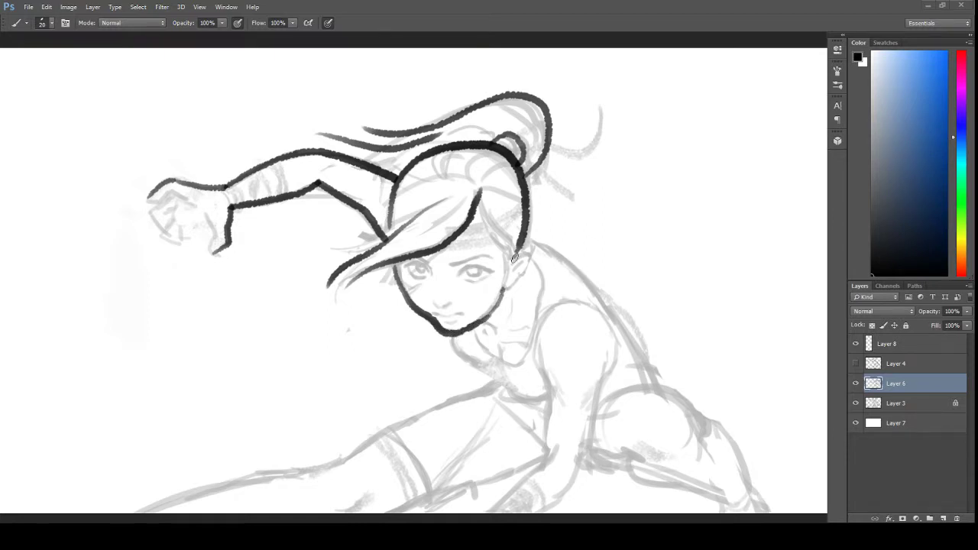
{"action": "mouse_move", "coordinate": [514, 257]}
{"action": "left_mouse_down"}
{"action": "mouse_move", "coordinate": [530, 252]}
{"action": "mouse_move", "coordinate": [504, 288]}
{"action": "left_mouse_up"}
Step: Ink the back and shoulder contour and the neck and collar line below the chin
{"action": "mouse_move", "coordinate": [527, 241]}
{"action": "left_mouse_down"}
{"action": "mouse_move", "coordinate": [607, 296]}
{"action": "mouse_move", "coordinate": [658, 386]}
{"action": "left_mouse_up"}
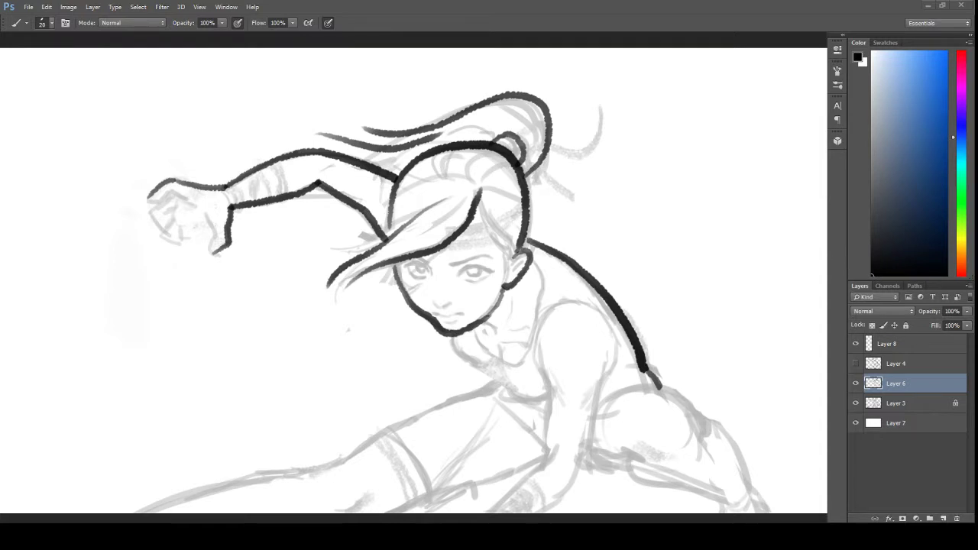
{"action": "scroll", "coordinate": [572, 363], "scroll_direction": "down", "scroll_amount": 1}
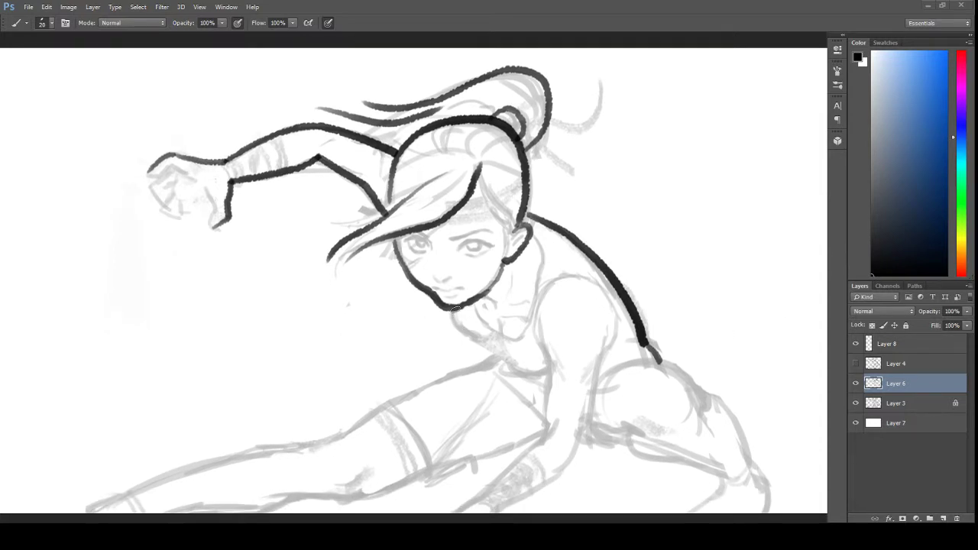
{"action": "mouse_move", "coordinate": [455, 309]}
{"action": "left_mouse_down"}
{"action": "mouse_move", "coordinate": [475, 342]}
{"action": "mouse_move", "coordinate": [550, 374]}
{"action": "left_mouse_up"}
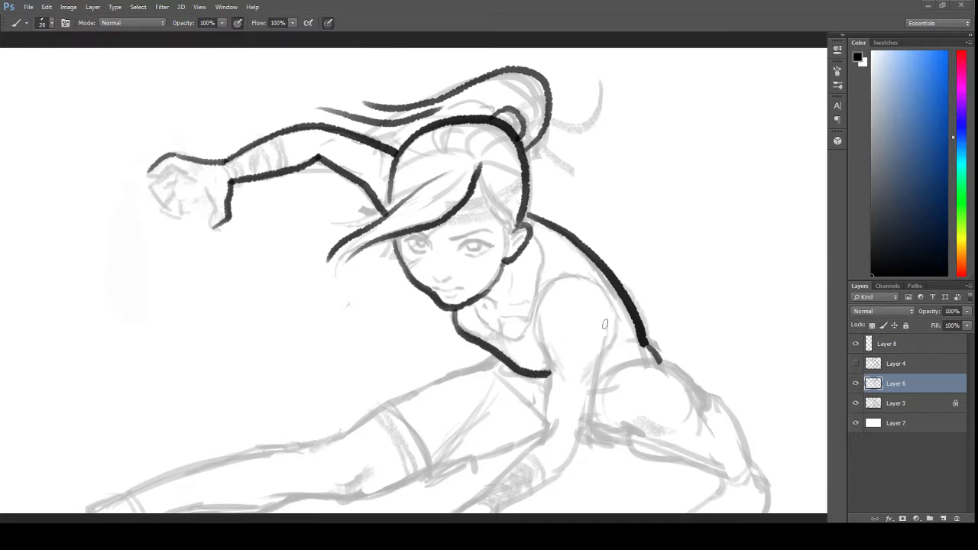
Step: Ink the front arm's inner and outer edges down to the planted hand and a finger
{"action": "scroll", "coordinate": [584, 321], "scroll_direction": "down", "scroll_amount": 4}
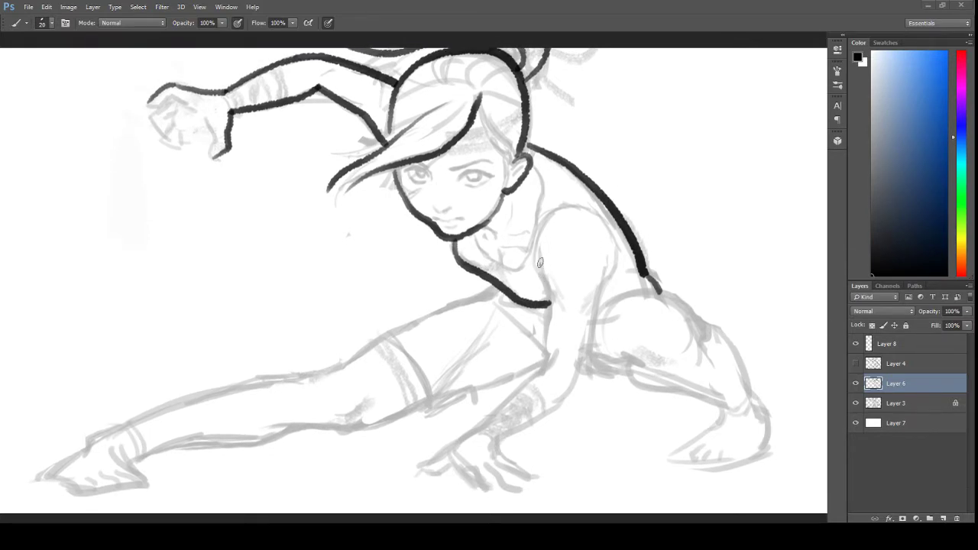
{"action": "mouse_move", "coordinate": [539, 262]}
{"action": "left_mouse_down"}
{"action": "mouse_move", "coordinate": [550, 304]}
{"action": "mouse_move", "coordinate": [539, 373]}
{"action": "left_mouse_up"}
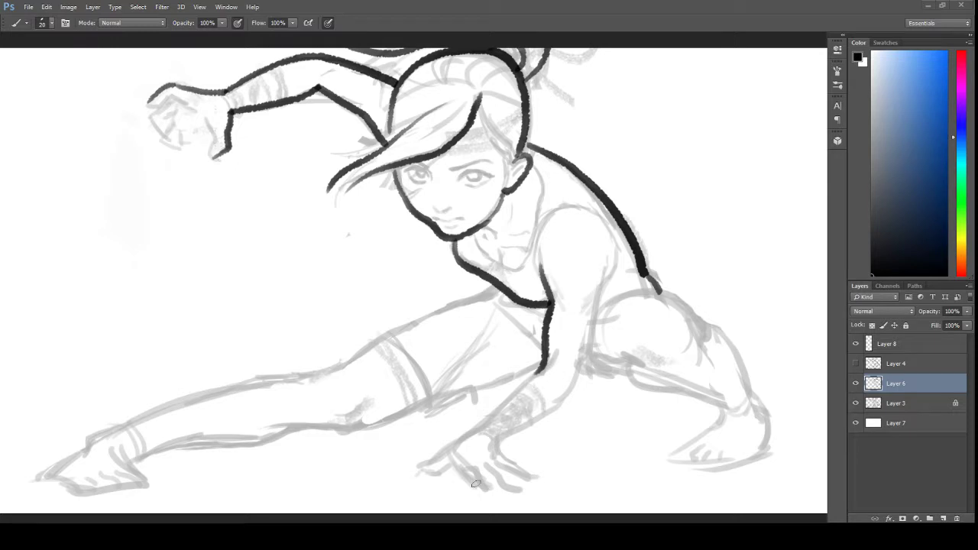
{"action": "mouse_move", "coordinate": [554, 354]}
{"action": "left_mouse_down"}
{"action": "mouse_move", "coordinate": [479, 429]}
{"action": "mouse_move", "coordinate": [439, 458]}
{"action": "mouse_move", "coordinate": [412, 459]}
{"action": "mouse_move", "coordinate": [437, 475]}
{"action": "mouse_move", "coordinate": [452, 463]}
{"action": "mouse_move", "coordinate": [488, 491]}
{"action": "mouse_move", "coordinate": [479, 464]}
{"action": "mouse_move", "coordinate": [486, 484]}
{"action": "mouse_move", "coordinate": [501, 473]}
{"action": "mouse_move", "coordinate": [516, 489]}
{"action": "mouse_move", "coordinate": [485, 475]}
{"action": "mouse_move", "coordinate": [509, 492]}
{"action": "left_mouse_up"}
{"action": "key", "text": "ctrl+z"}
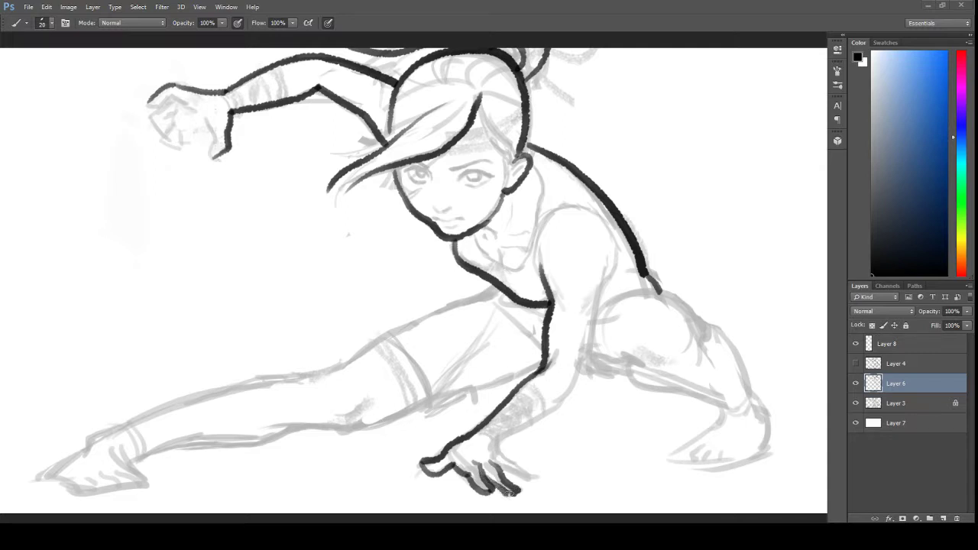
{"action": "mouse_move", "coordinate": [495, 457]}
{"action": "left_mouse_down"}
{"action": "mouse_move", "coordinate": [519, 481]}
{"action": "mouse_move", "coordinate": [494, 453]}
{"action": "mouse_move", "coordinate": [511, 437]}
{"action": "mouse_move", "coordinate": [499, 449]}
{"action": "mouse_move", "coordinate": [524, 470]}
{"action": "mouse_move", "coordinate": [497, 438]}
{"action": "mouse_move", "coordinate": [568, 390]}
{"action": "left_mouse_up"}
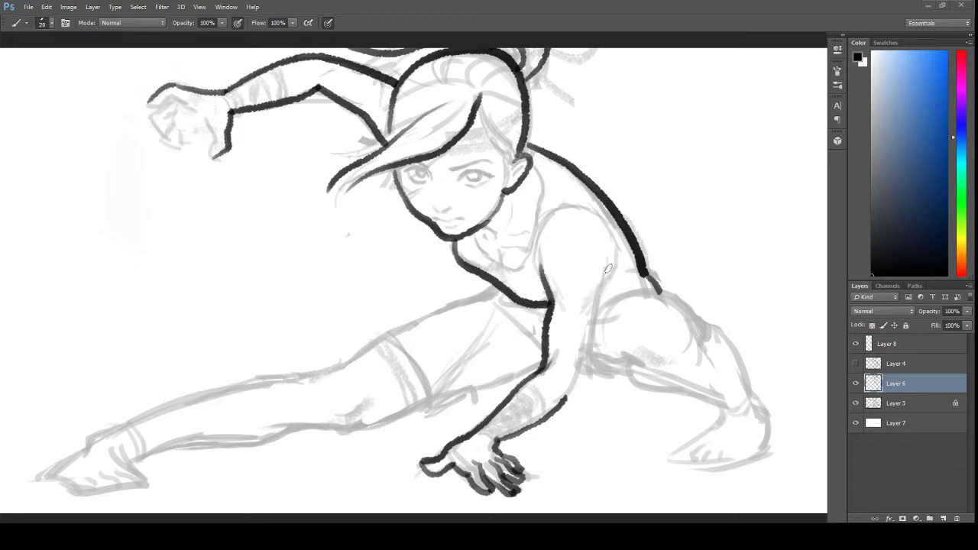
{"action": "left_click_drag", "start_coordinate": [608, 268], "coordinate": [562, 398]}
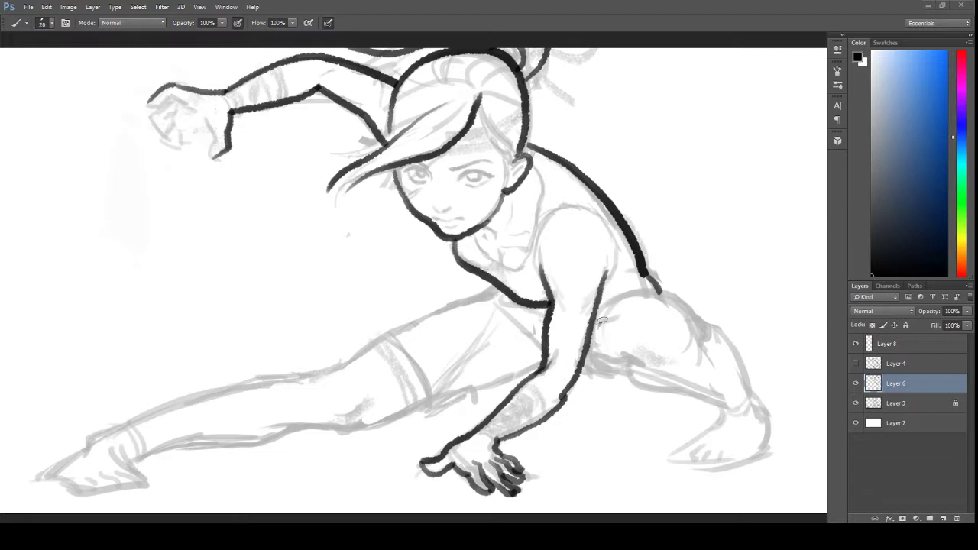
Step: Ink the bent thigh's top and underside, extend the collarbone, and add the hip line
{"action": "mouse_move", "coordinate": [599, 322]}
{"action": "left_mouse_down"}
{"action": "mouse_move", "coordinate": [644, 293]}
{"action": "mouse_move", "coordinate": [673, 297]}
{"action": "mouse_move", "coordinate": [699, 334]}
{"action": "mouse_move", "coordinate": [713, 332]}
{"action": "mouse_move", "coordinate": [728, 350]}
{"action": "mouse_move", "coordinate": [762, 416]}
{"action": "left_mouse_up"}
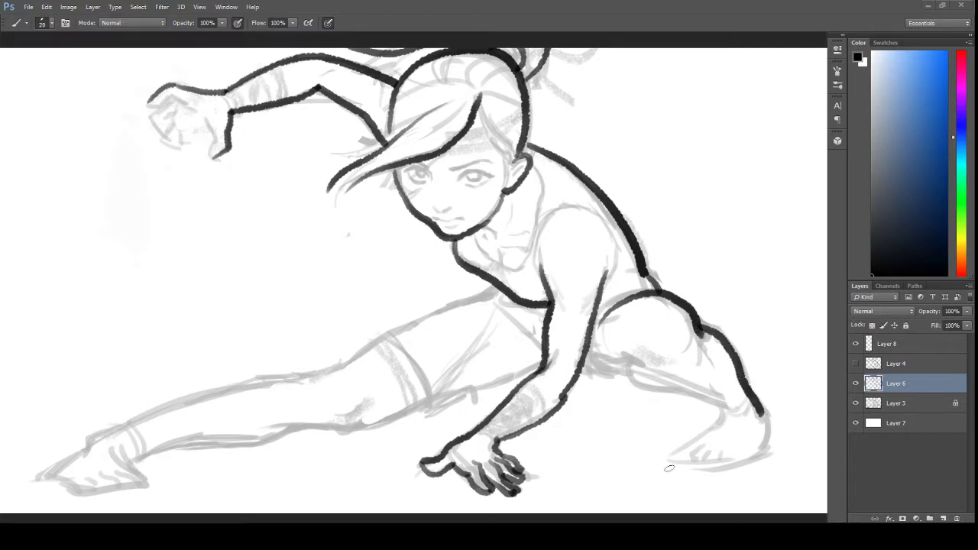
{"action": "mouse_move", "coordinate": [592, 358]}
{"action": "left_mouse_down"}
{"action": "mouse_move", "coordinate": [628, 372]}
{"action": "mouse_move", "coordinate": [629, 360]}
{"action": "mouse_move", "coordinate": [643, 385]}
{"action": "mouse_move", "coordinate": [716, 422]}
{"action": "left_mouse_up"}
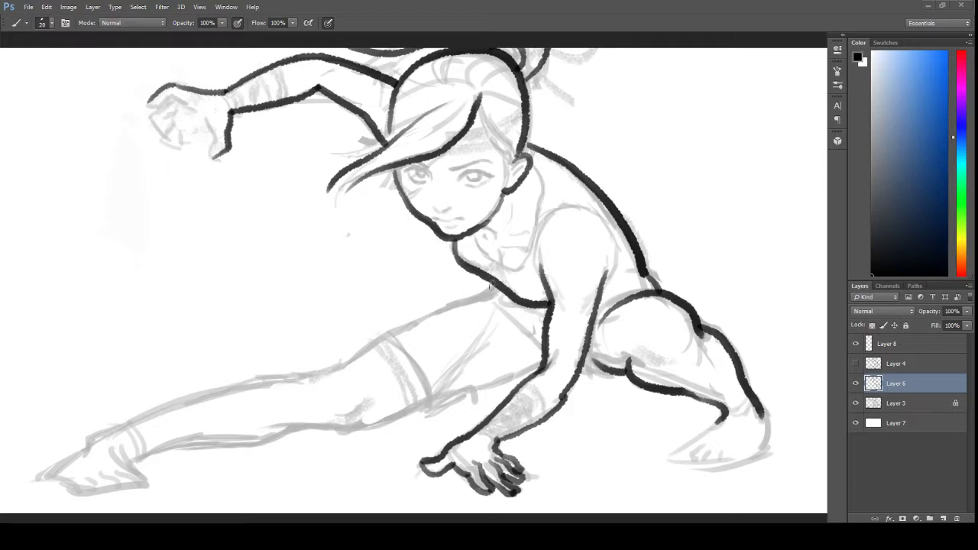
{"action": "left_click_drag", "start_coordinate": [488, 293], "coordinate": [326, 370]}
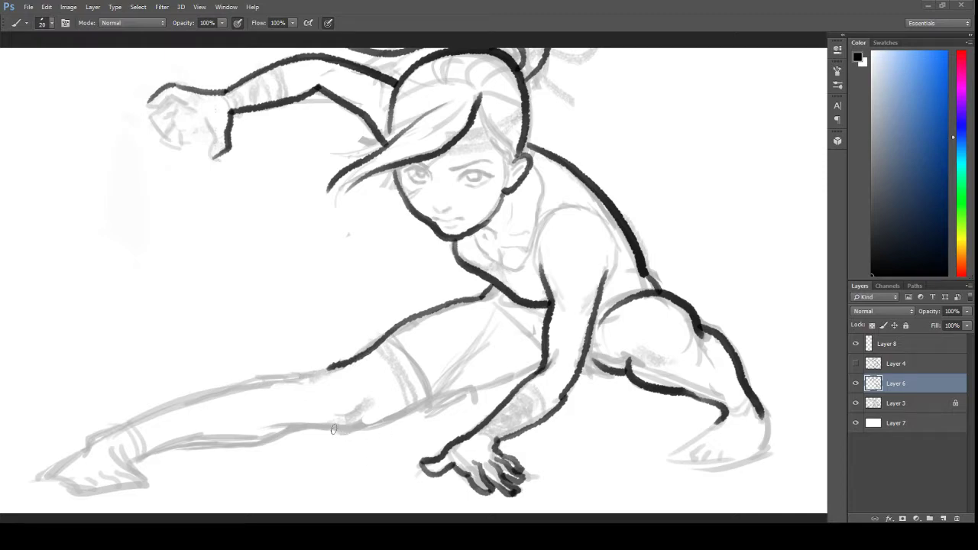
{"action": "mouse_move", "coordinate": [333, 429]}
{"action": "left_mouse_down"}
{"action": "mouse_move", "coordinate": [369, 434]}
{"action": "mouse_move", "coordinate": [378, 428]}
{"action": "mouse_move", "coordinate": [356, 430]}
{"action": "mouse_move", "coordinate": [541, 363]}
{"action": "left_mouse_up"}
{"action": "key", "text": "ctrl+z"}
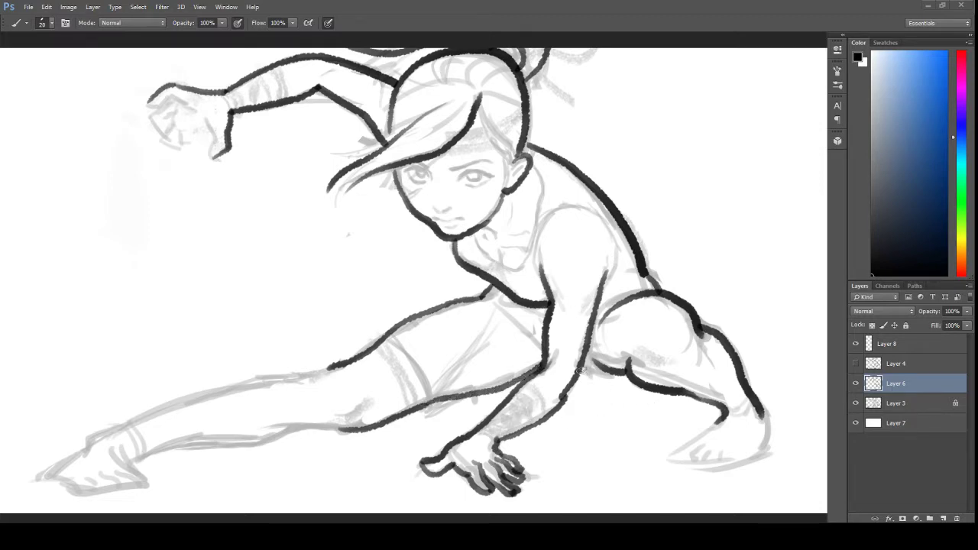
{"action": "left_click_drag", "start_coordinate": [581, 369], "coordinate": [624, 373]}
Step: Use the bird's-eye Hand view to move to another part of the drawing
{"action": "key", "text": "alt"}
{"action": "key", "text": "h"}
{"action": "left_click_drag", "start_coordinate": [371, 391], "coordinate": [461, 319]}
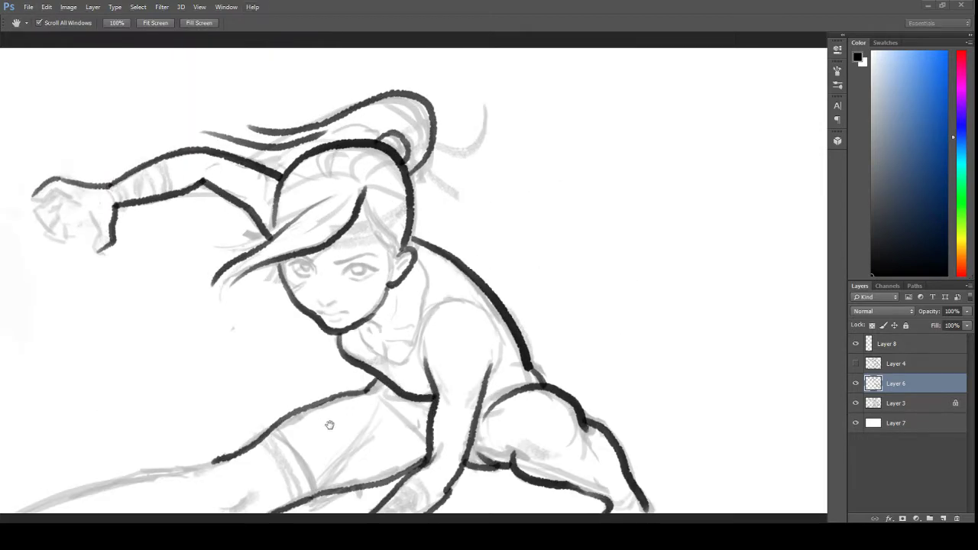
{"action": "scroll", "coordinate": [454, 489], "scroll_direction": "down", "scroll_amount": 3}
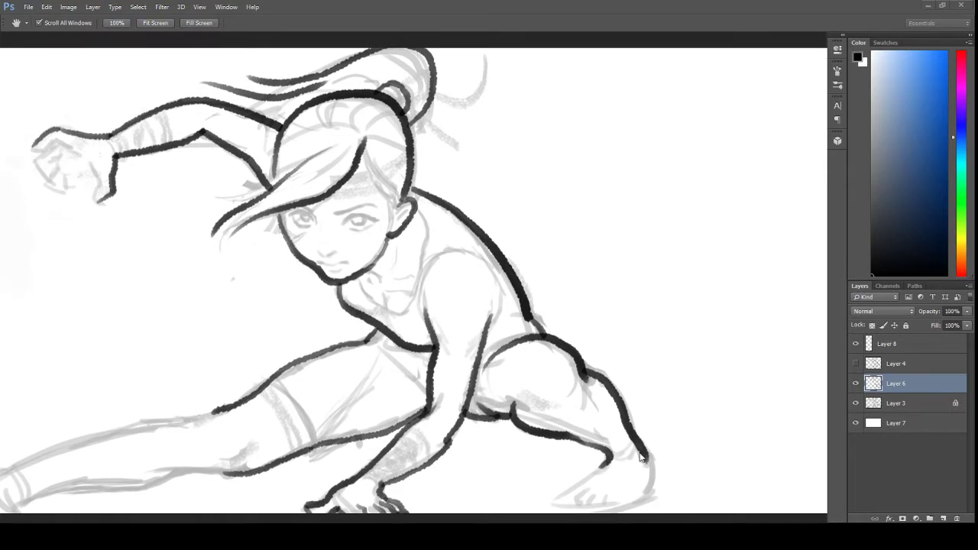
{"action": "left_click_drag", "start_coordinate": [329, 510], "coordinate": [359, 495]}
{"action": "scroll", "coordinate": [286, 485], "scroll_direction": "left", "scroll_amount": 5}
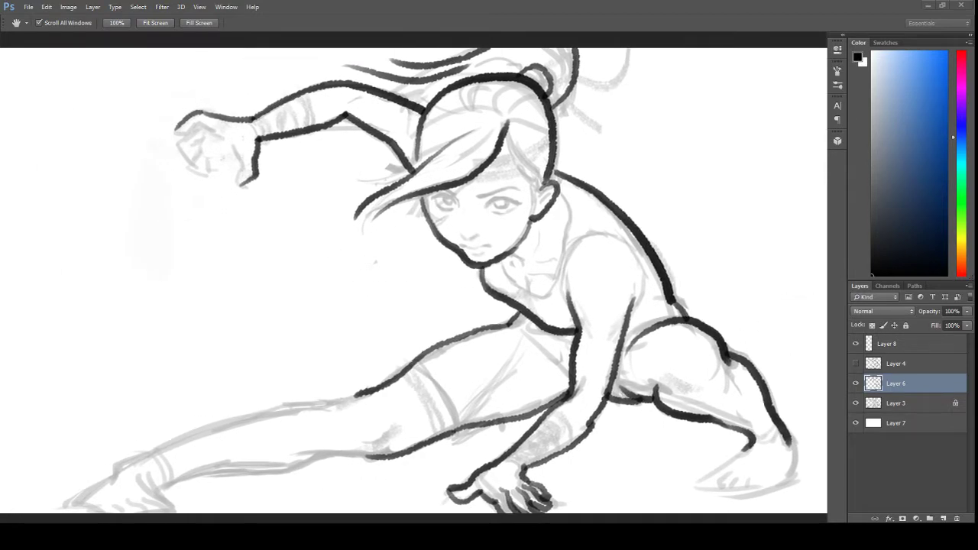
{"action": "scroll", "coordinate": [306, 411], "scroll_direction": "down", "scroll_amount": 3}
{"action": "scroll", "coordinate": [331, 331], "scroll_direction": "down", "scroll_amount": 1}
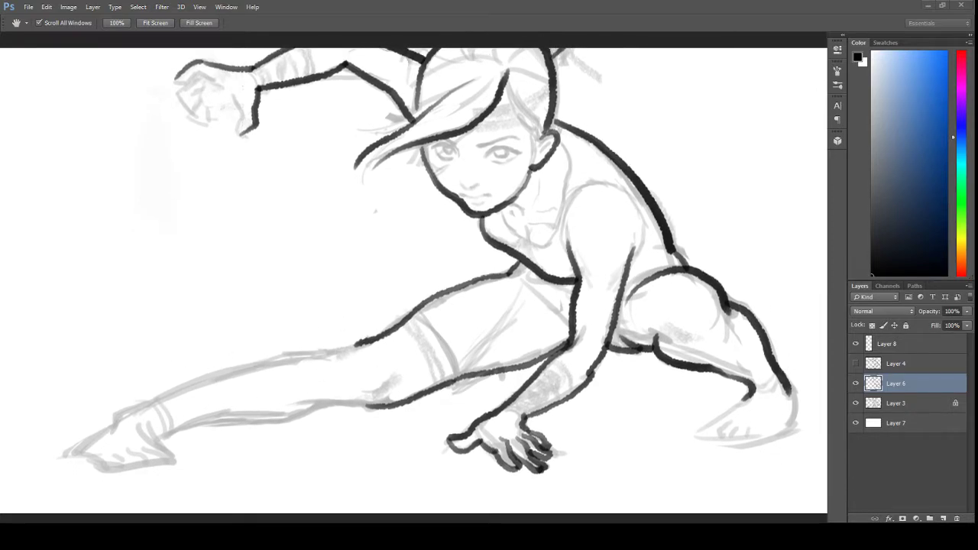
{"action": "scroll", "coordinate": [646, 377], "scroll_direction": "down", "scroll_amount": 1}
Step: Rotate the canvas view to about -47° for inking the leg
{"action": "key", "text": "b"}
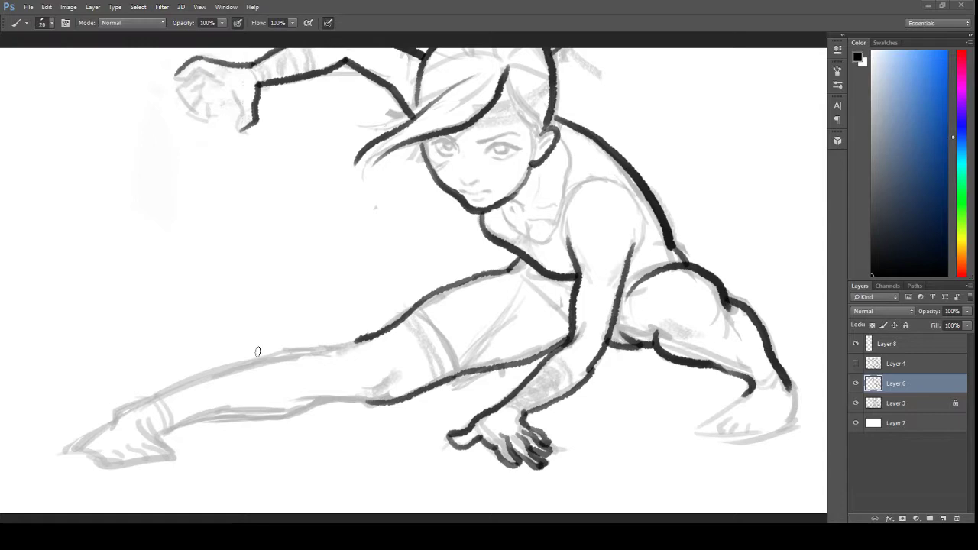
{"action": "key", "text": "r"}
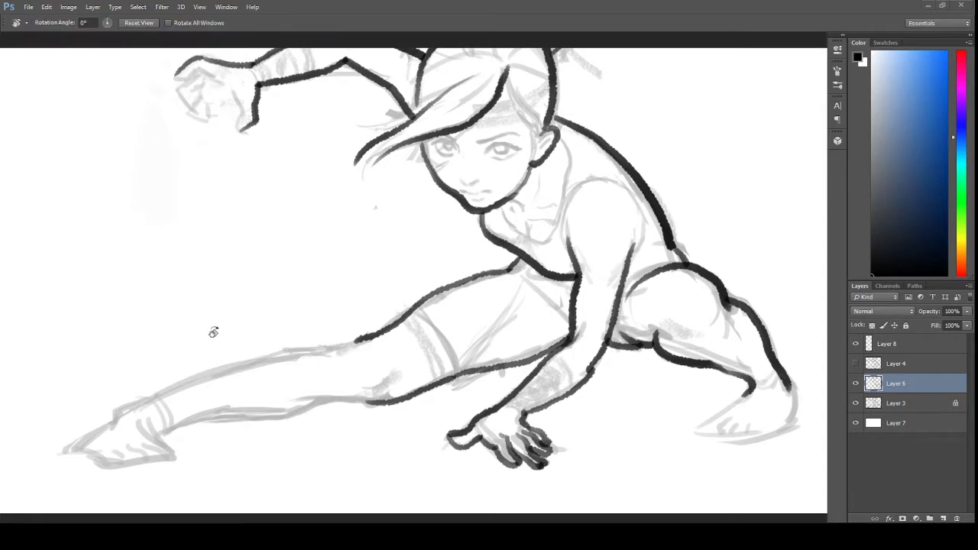
{"action": "left_click_drag", "start_coordinate": [155, 310], "coordinate": [229, 514]}
{"action": "scroll", "coordinate": [764, 359], "scroll_direction": "down", "scroll_amount": 4}
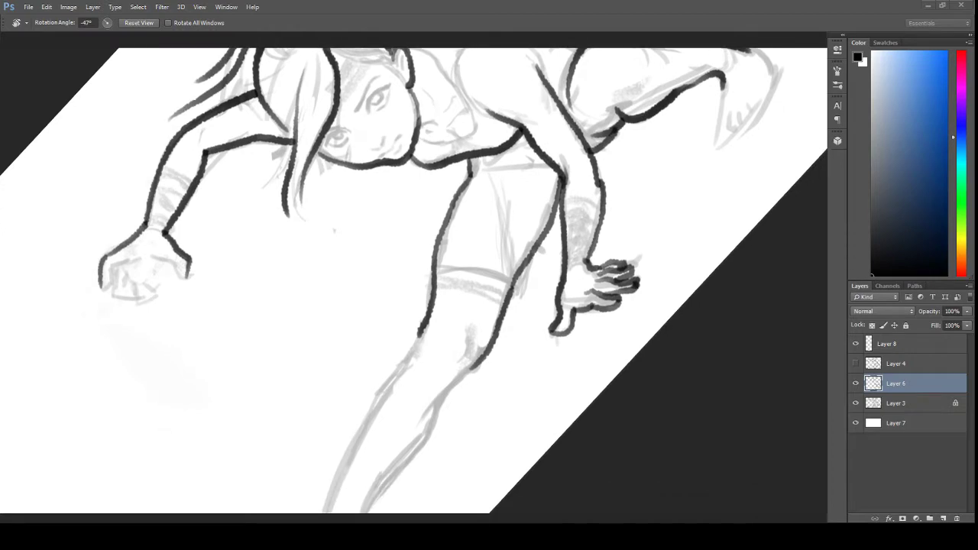
{"action": "scroll", "coordinate": [826, 369], "scroll_direction": "down", "scroll_amount": 2}
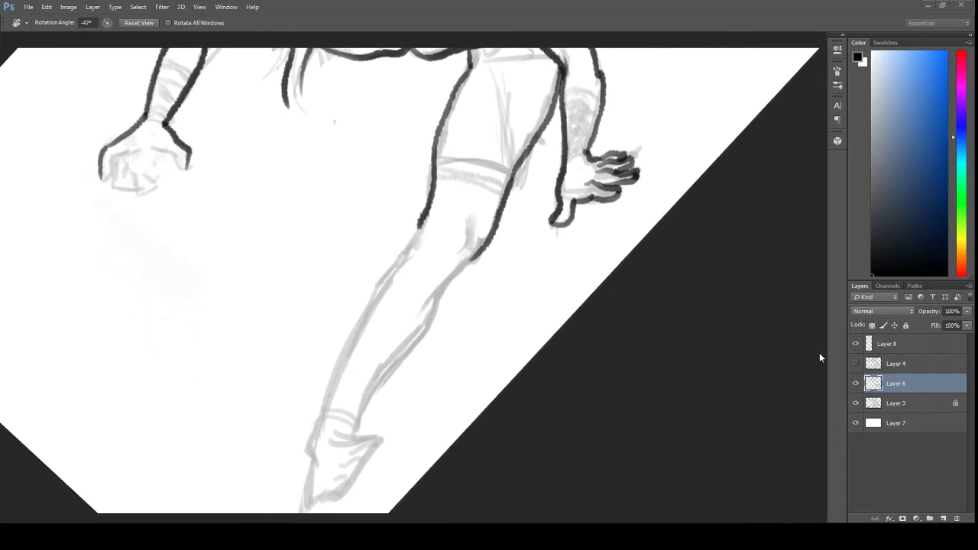
{"action": "key", "text": "b"}
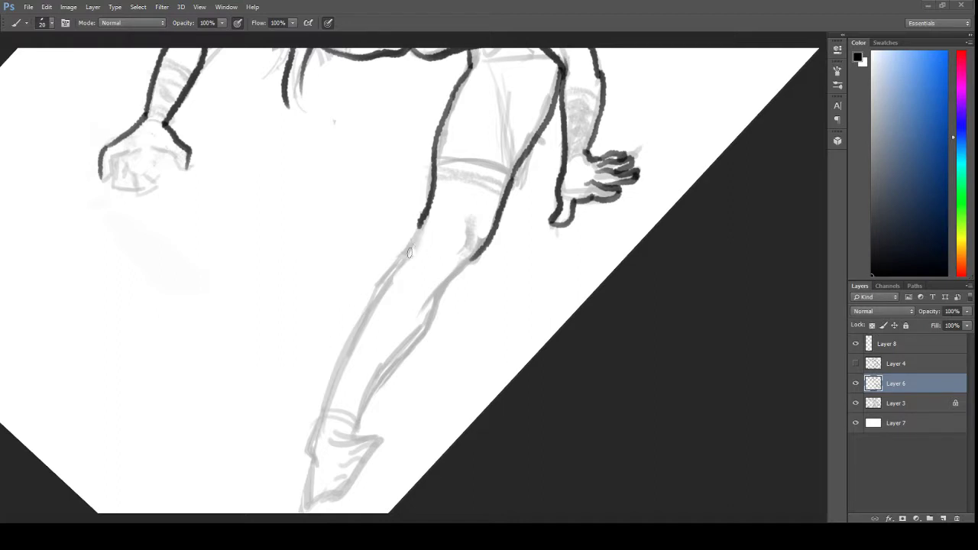
Step: Ink the outer and inner edges of the outstretched leg, plus a curve at the knee
{"action": "mouse_move", "coordinate": [422, 222]}
{"action": "left_mouse_down"}
{"action": "mouse_move", "coordinate": [365, 298]}
{"action": "mouse_move", "coordinate": [321, 403]}
{"action": "left_mouse_up"}
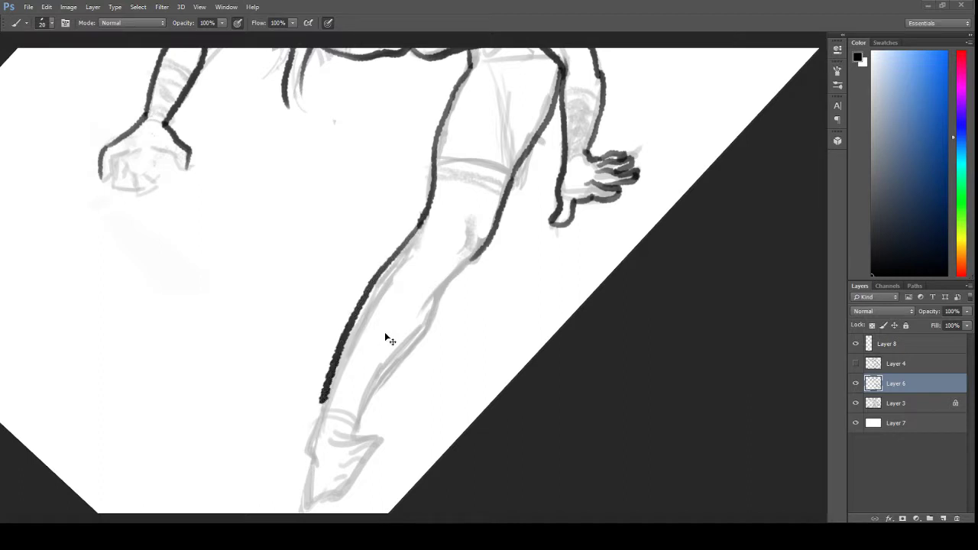
{"action": "key", "text": "ctrl+z"}
{"action": "mouse_move", "coordinate": [422, 221]}
{"action": "left_mouse_down"}
{"action": "mouse_move", "coordinate": [343, 347]}
{"action": "mouse_move", "coordinate": [305, 449]}
{"action": "mouse_move", "coordinate": [319, 459]}
{"action": "left_mouse_up"}
{"action": "mouse_move", "coordinate": [476, 258]}
{"action": "left_mouse_down"}
{"action": "mouse_move", "coordinate": [360, 396]}
{"action": "mouse_move", "coordinate": [351, 433]}
{"action": "mouse_move", "coordinate": [376, 443]}
{"action": "left_mouse_up"}
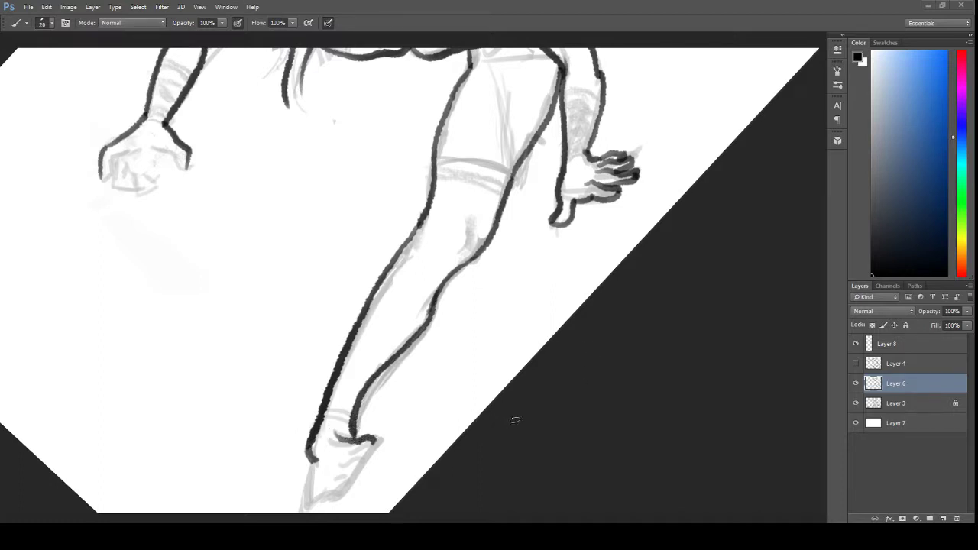
{"action": "left_click_drag", "start_coordinate": [453, 253], "coordinate": [480, 232]}
Step: Reset the canvas rotation to 0° and ink the top of the outstretched foot
{"action": "key", "text": "r"}
{"action": "left_click_drag", "start_coordinate": [515, 410], "coordinate": [459, 423]}
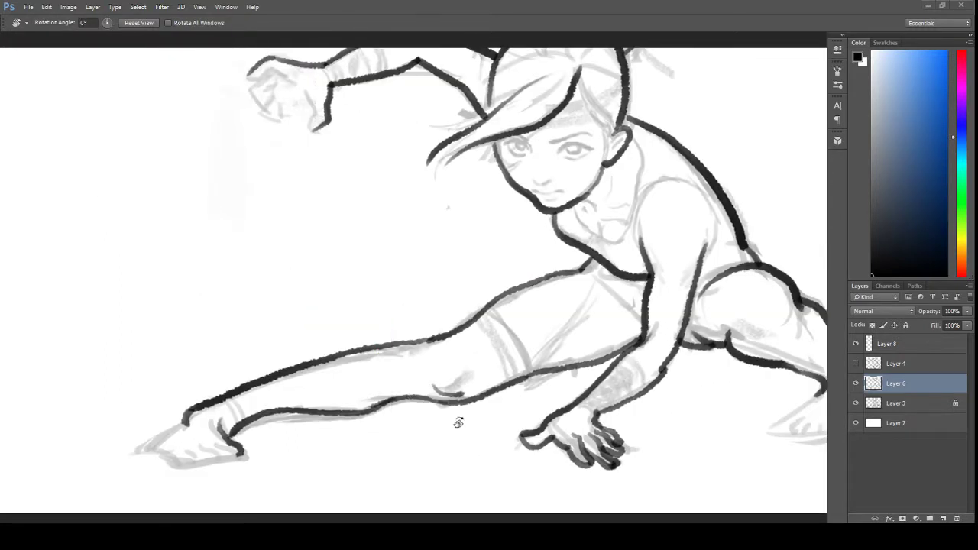
{"action": "key", "text": "b"}
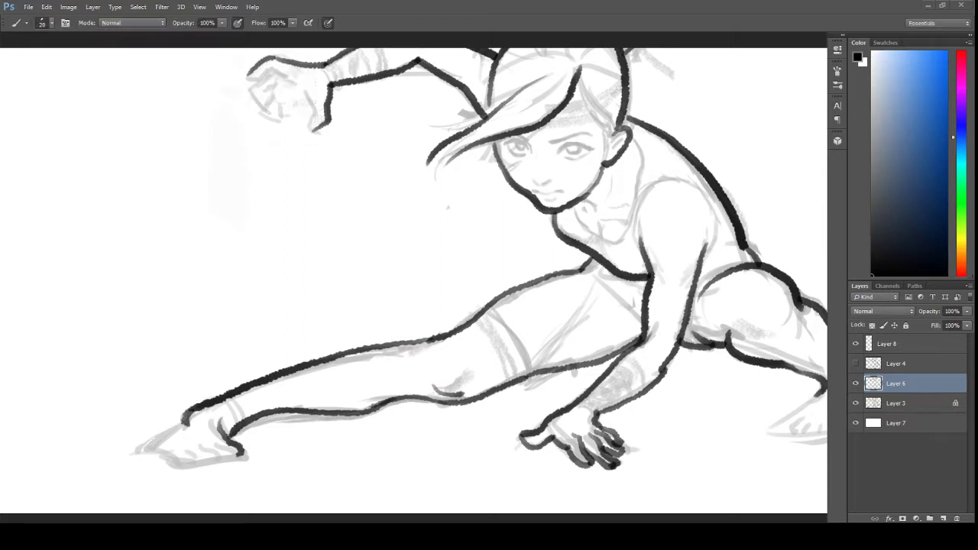
{"action": "mouse_move", "coordinate": [185, 418]}
{"action": "left_mouse_down"}
{"action": "mouse_move", "coordinate": [143, 449]}
{"action": "mouse_move", "coordinate": [150, 455]}
{"action": "mouse_move", "coordinate": [183, 466]}
{"action": "mouse_move", "coordinate": [198, 464]}
{"action": "mouse_move", "coordinate": [187, 453]}
{"action": "mouse_move", "coordinate": [196, 465]}
{"action": "mouse_move", "coordinate": [243, 443]}
{"action": "left_mouse_up"}
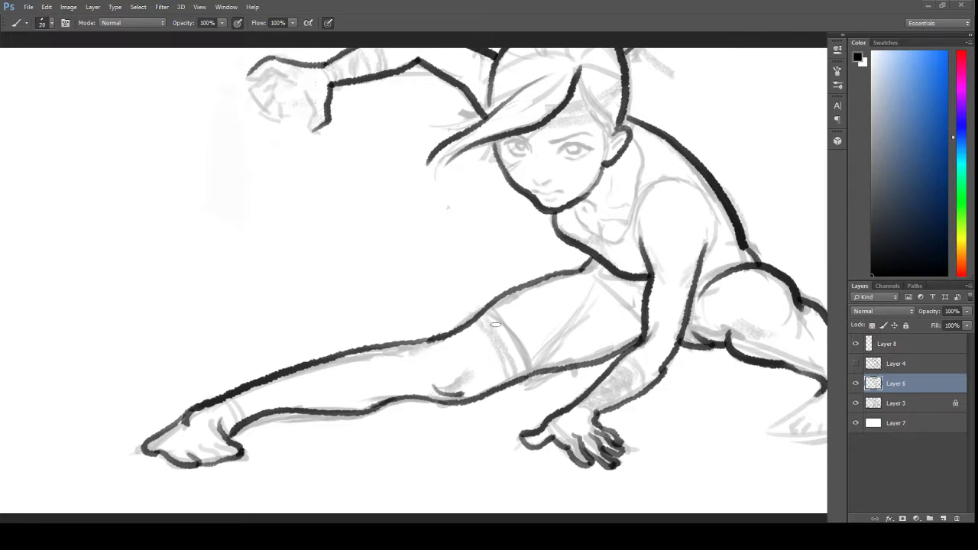
{"action": "left_click_drag", "start_coordinate": [321, 512], "coordinate": [358, 513]}
{"action": "key", "text": "ctrl+z"}
Step: Ink the lower edge of the bent leg and the heel of the rear foot
{"action": "scroll", "coordinate": [676, 463], "scroll_direction": "right", "scroll_amount": 5}
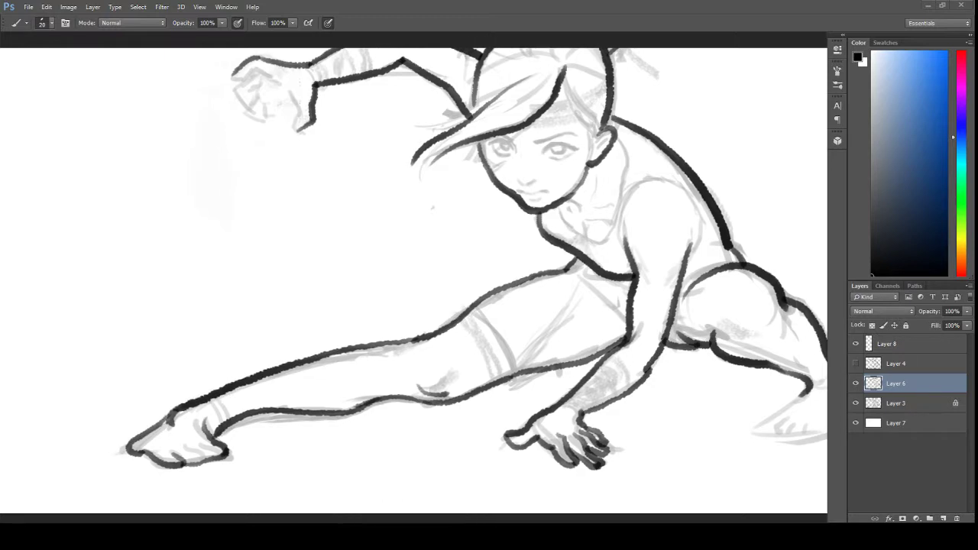
{"action": "scroll", "coordinate": [677, 463], "scroll_direction": "right", "scroll_amount": 3}
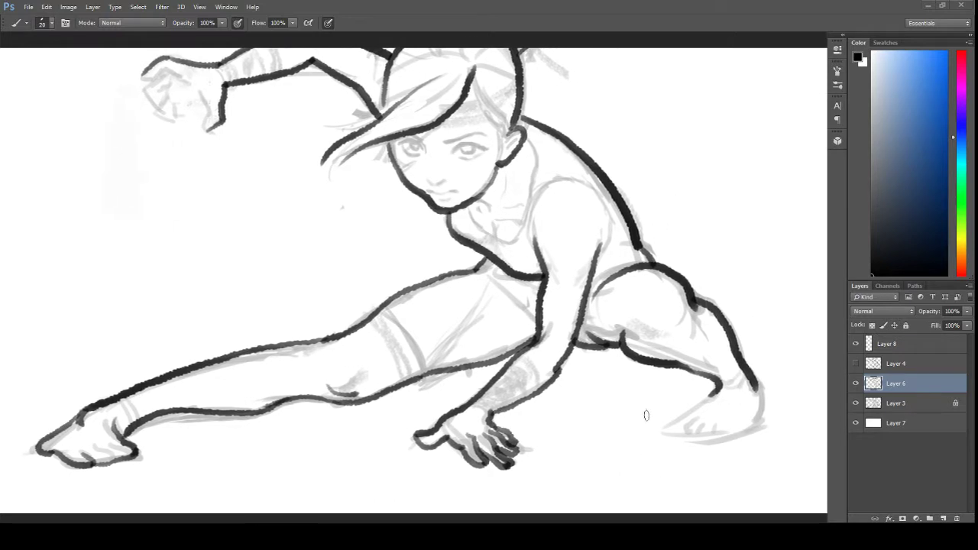
{"action": "mouse_move", "coordinate": [715, 391]}
{"action": "left_mouse_down"}
{"action": "mouse_move", "coordinate": [667, 421]}
{"action": "mouse_move", "coordinate": [666, 435]}
{"action": "mouse_move", "coordinate": [742, 433]}
{"action": "left_mouse_up"}
{"action": "mouse_move", "coordinate": [754, 390]}
{"action": "left_mouse_down"}
{"action": "mouse_move", "coordinate": [759, 414]}
{"action": "mouse_move", "coordinate": [741, 435]}
{"action": "left_mouse_up"}
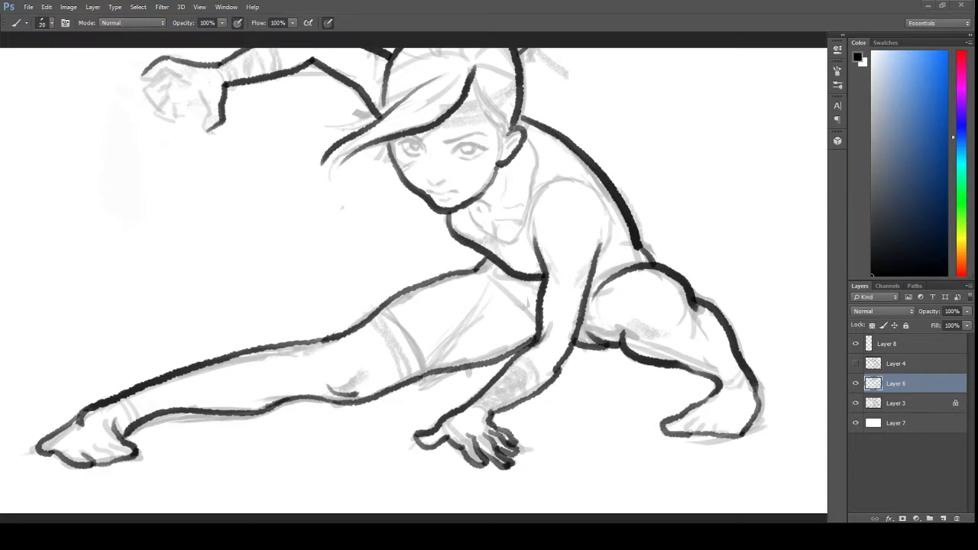
Step: Ink the raised hand's fingertips and curled finger, then the hair and cheek outline
{"action": "scroll", "coordinate": [369, 245], "scroll_direction": "up", "scroll_amount": 3}
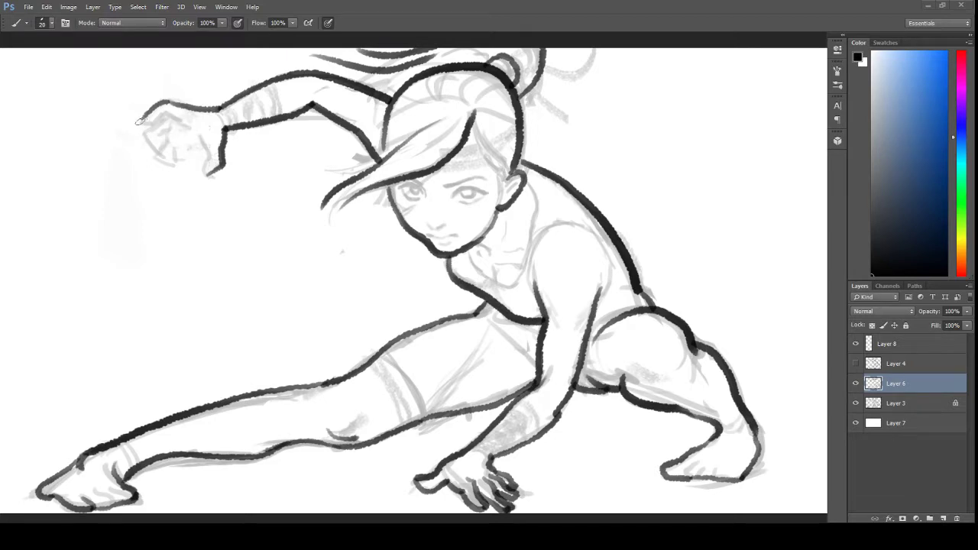
{"action": "mouse_move", "coordinate": [139, 121]}
{"action": "left_mouse_down"}
{"action": "mouse_move", "coordinate": [169, 115]}
{"action": "mouse_move", "coordinate": [195, 134]}
{"action": "mouse_move", "coordinate": [152, 130]}
{"action": "mouse_move", "coordinate": [148, 144]}
{"action": "mouse_move", "coordinate": [165, 157]}
{"action": "left_mouse_up"}
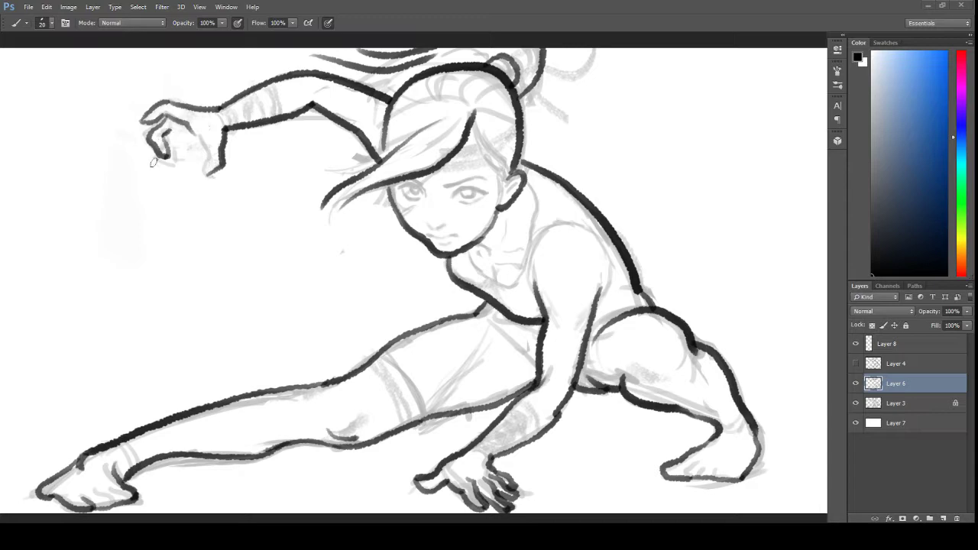
{"action": "mouse_move", "coordinate": [157, 155]}
{"action": "left_mouse_down"}
{"action": "mouse_move", "coordinate": [175, 166]}
{"action": "mouse_move", "coordinate": [169, 136]}
{"action": "mouse_move", "coordinate": [164, 162]}
{"action": "mouse_move", "coordinate": [173, 168]}
{"action": "mouse_move", "coordinate": [169, 149]}
{"action": "left_mouse_up"}
{"action": "key", "text": "ctrl+z"}
{"action": "mouse_move", "coordinate": [177, 151]}
{"action": "left_mouse_down"}
{"action": "mouse_move", "coordinate": [185, 160]}
{"action": "mouse_move", "coordinate": [200, 143]}
{"action": "mouse_move", "coordinate": [213, 171]}
{"action": "left_mouse_up"}
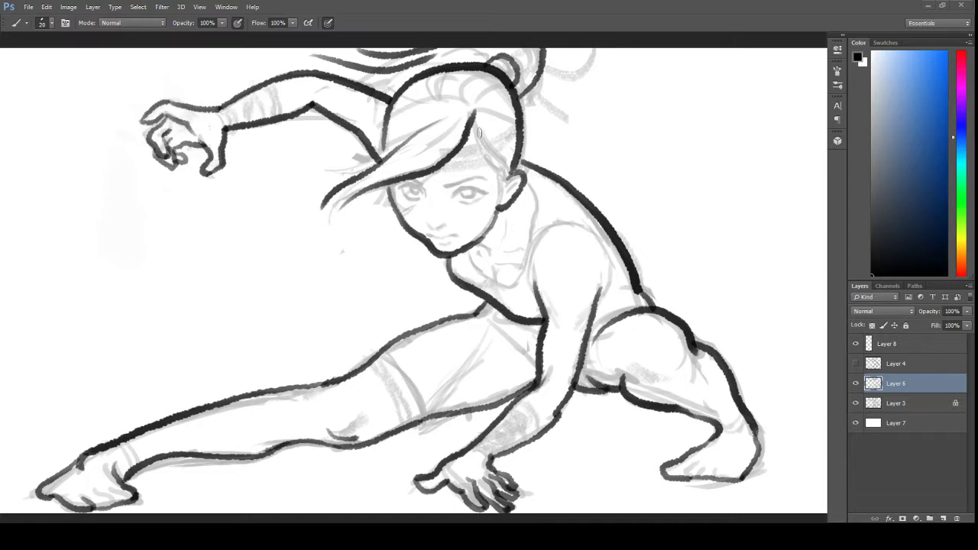
{"action": "left_click_drag", "start_coordinate": [475, 120], "coordinate": [500, 196]}
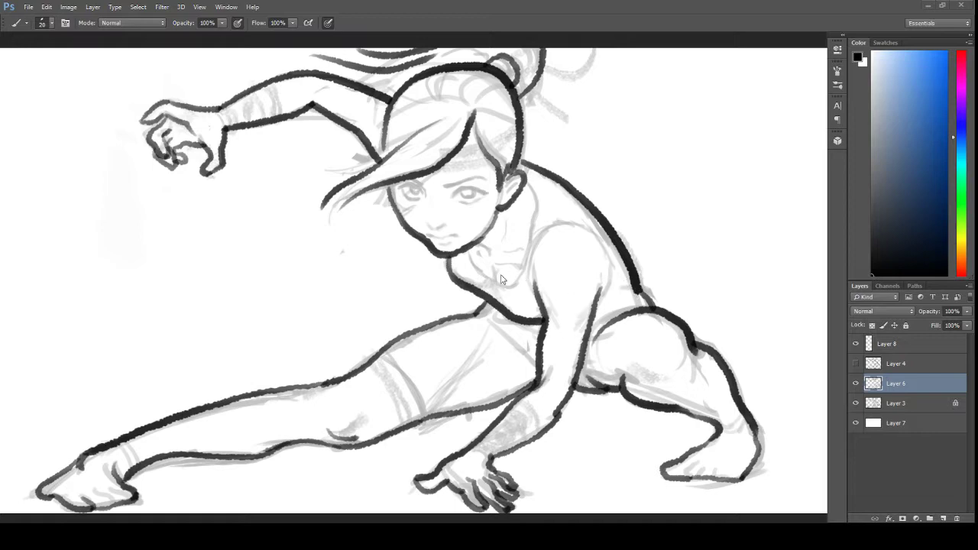
Step: Set the brush to size 15 and ink a hair strand across the forehead
{"action": "key", "text": "bracketleft"}
{"action": "key", "text": "bracketleft"}
{"action": "key", "text": "bracketleft"}
{"action": "key", "text": "bracketleft"}
{"action": "key", "text": "bracketleft"}
{"action": "key", "text": "bracketleft"}
{"action": "key", "text": "bracketleft"}
{"action": "key", "text": "bracketleft"}
{"action": "key", "text": "bracketleft"}
{"action": "key", "text": "bracketleft"}
{"action": "key", "text": "bracketright"}
{"action": "key", "text": "bracketright"}
{"action": "key", "text": "bracketright"}
{"action": "key", "text": "bracketright"}
{"action": "key", "text": "bracketright"}
{"action": "key", "text": "bracketright"}
{"action": "key", "text": "bracketright"}
{"action": "key", "text": "bracketright"}
{"action": "key", "text": "bracketright"}
{"action": "key", "text": "bracketright"}
{"action": "left_click_drag", "start_coordinate": [429, 180], "coordinate": [437, 211]}
{"action": "key", "text": "ctrl+z"}
{"action": "mouse_move", "coordinate": [336, 193]}
{"action": "left_mouse_down"}
{"action": "mouse_move", "coordinate": [382, 263]}
{"action": "mouse_move", "coordinate": [417, 287]}
{"action": "left_mouse_up"}
{"action": "key", "text": "ctrl+z"}
{"action": "mouse_move", "coordinate": [328, 220]}
{"action": "left_mouse_down"}
{"action": "mouse_move", "coordinate": [347, 191]}
{"action": "mouse_move", "coordinate": [435, 147]}
{"action": "mouse_move", "coordinate": [458, 122]}
{"action": "left_mouse_up"}
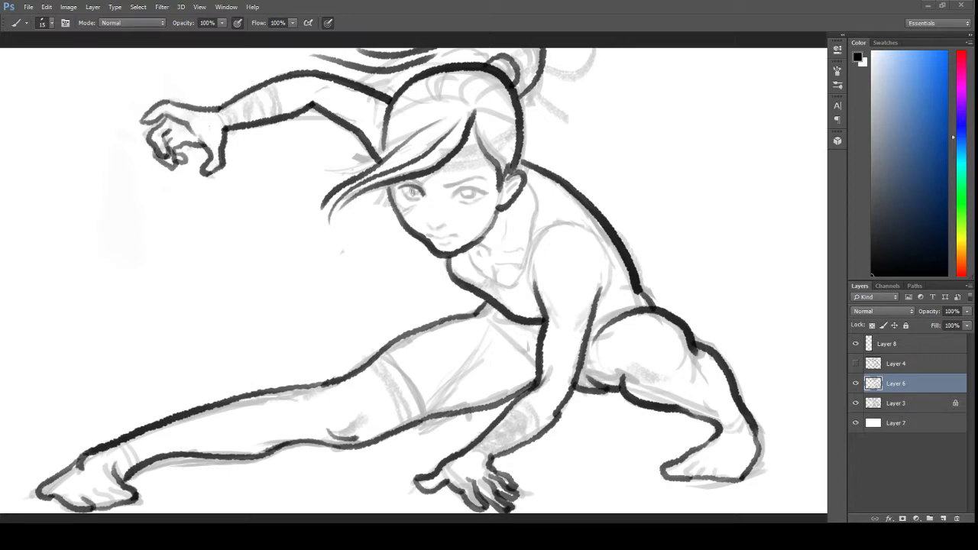
Step: Ink both eyes, the upper lid, a mark under the nose, and the lower lip
{"action": "mouse_move", "coordinate": [402, 188]}
{"action": "left_mouse_down"}
{"action": "mouse_move", "coordinate": [412, 202]}
{"action": "mouse_move", "coordinate": [417, 195]}
{"action": "left_mouse_up"}
{"action": "mouse_move", "coordinate": [456, 190]}
{"action": "left_mouse_down"}
{"action": "mouse_move", "coordinate": [477, 197]}
{"action": "mouse_move", "coordinate": [456, 186]}
{"action": "mouse_move", "coordinate": [486, 179]}
{"action": "left_mouse_up"}
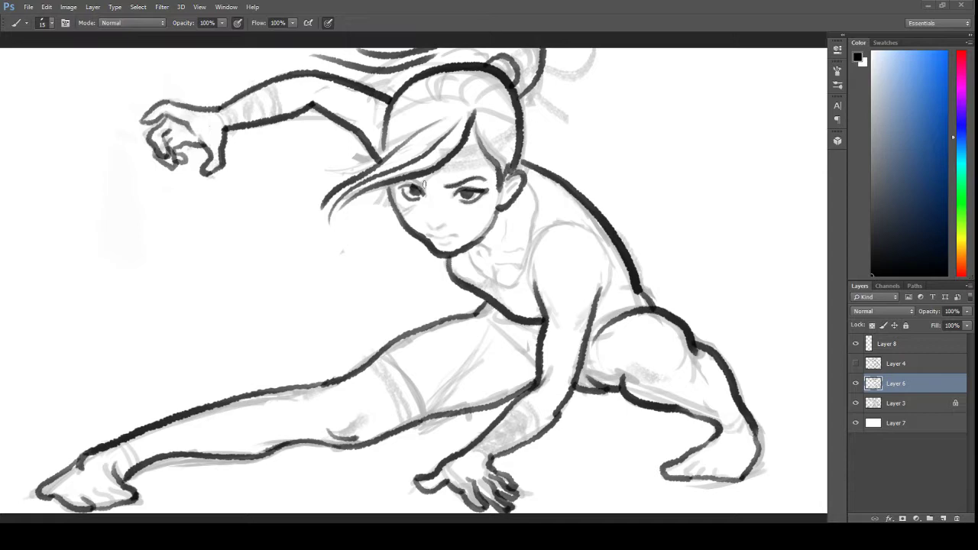
{"action": "mouse_move", "coordinate": [423, 183]}
{"action": "left_mouse_down"}
{"action": "mouse_move", "coordinate": [409, 180]}
{"action": "mouse_move", "coordinate": [404, 219]}
{"action": "left_mouse_up"}
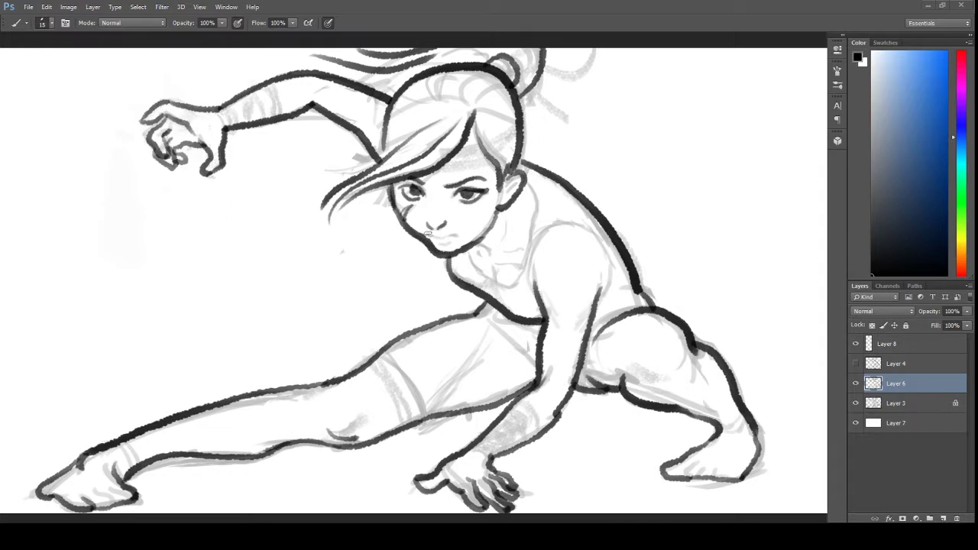
{"action": "left_click_drag", "start_coordinate": [428, 233], "coordinate": [434, 236]}
{"action": "mouse_move", "coordinate": [437, 242]}
{"action": "left_mouse_down"}
{"action": "mouse_move", "coordinate": [489, 275]}
{"action": "mouse_move", "coordinate": [518, 275]}
{"action": "mouse_move", "coordinate": [538, 195]}
{"action": "mouse_move", "coordinate": [525, 181]}
{"action": "left_mouse_up"}
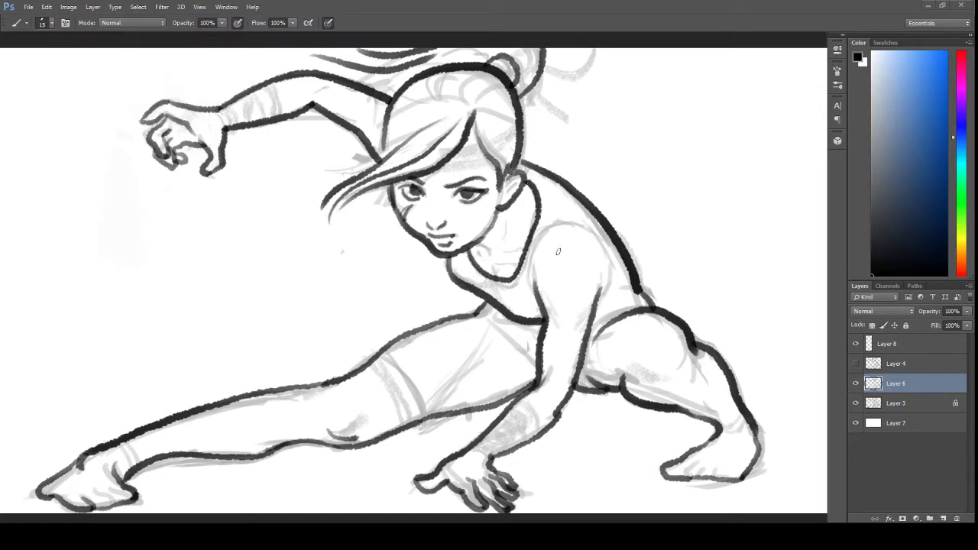
Step: Ink the shoulder, inner thighs, shorts hem, collarbone, bent thigh contour and crouched foot line
{"action": "mouse_move", "coordinate": [539, 309]}
{"action": "left_mouse_down"}
{"action": "mouse_move", "coordinate": [542, 255]}
{"action": "mouse_move", "coordinate": [579, 223]}
{"action": "mouse_move", "coordinate": [600, 243]}
{"action": "mouse_move", "coordinate": [607, 274]}
{"action": "mouse_move", "coordinate": [594, 310]}
{"action": "mouse_move", "coordinate": [634, 289]}
{"action": "mouse_move", "coordinate": [617, 308]}
{"action": "mouse_move", "coordinate": [637, 298]}
{"action": "left_mouse_up"}
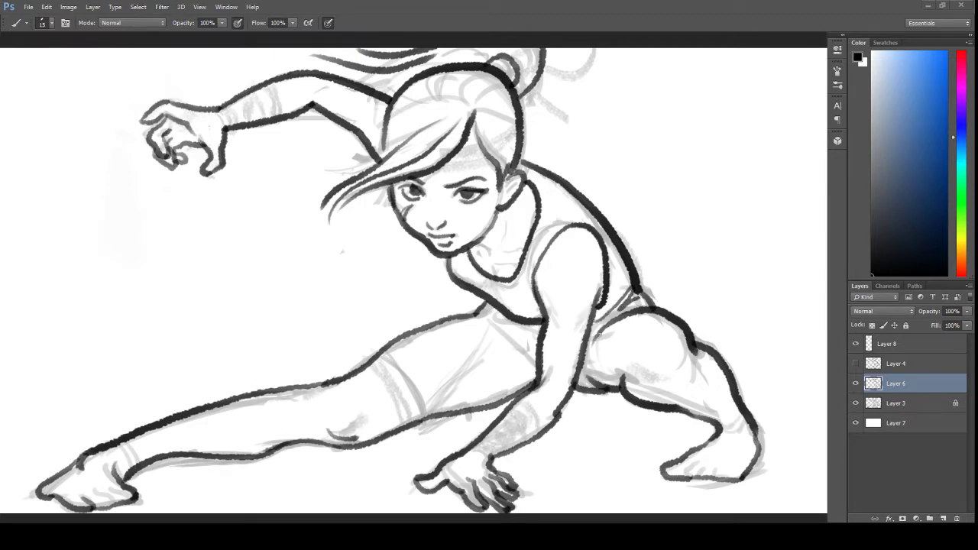
{"action": "mouse_move", "coordinate": [593, 334]}
{"action": "left_mouse_down"}
{"action": "mouse_move", "coordinate": [596, 376]}
{"action": "mouse_move", "coordinate": [619, 386]}
{"action": "left_mouse_up"}
{"action": "left_click_drag", "start_coordinate": [487, 319], "coordinate": [541, 378]}
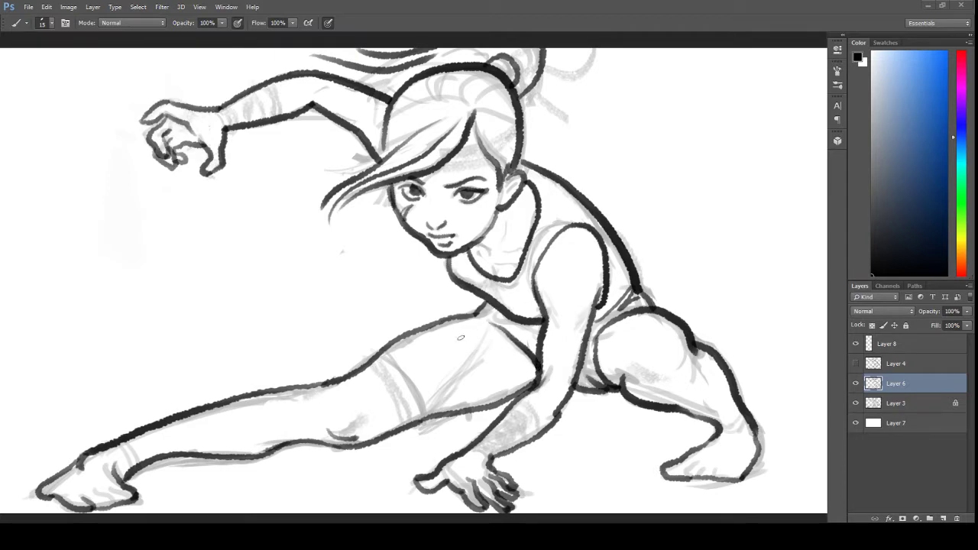
{"action": "mouse_move", "coordinate": [374, 355]}
{"action": "left_mouse_down"}
{"action": "mouse_move", "coordinate": [417, 398]}
{"action": "mouse_move", "coordinate": [418, 423]}
{"action": "mouse_move", "coordinate": [480, 360]}
{"action": "left_mouse_up"}
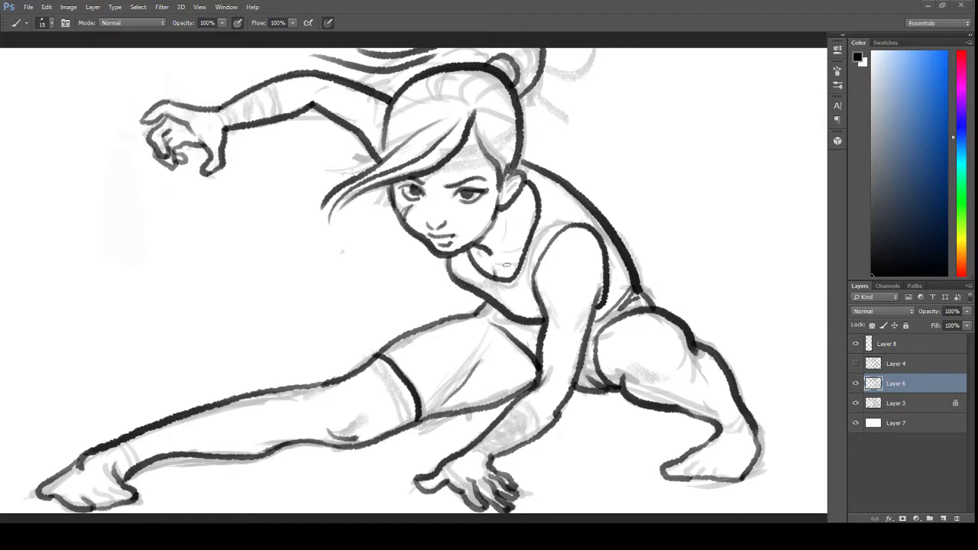
{"action": "left_click_drag", "start_coordinate": [527, 249], "coordinate": [479, 252]}
{"action": "left_click_drag", "start_coordinate": [623, 367], "coordinate": [672, 384]}
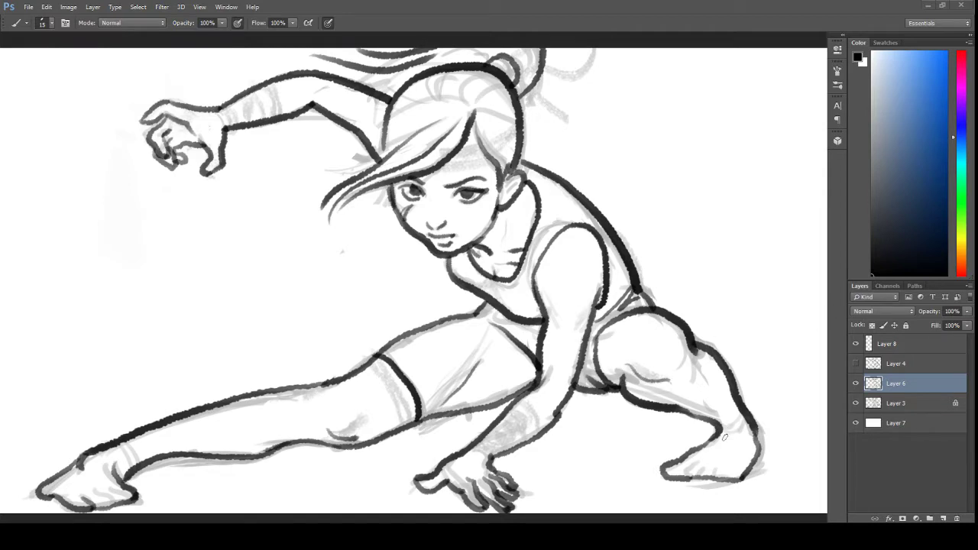
{"action": "mouse_move", "coordinate": [696, 458]}
{"action": "left_mouse_down"}
{"action": "mouse_move", "coordinate": [681, 471]}
{"action": "mouse_move", "coordinate": [707, 465]}
{"action": "mouse_move", "coordinate": [692, 474]}
{"action": "mouse_move", "coordinate": [733, 478]}
{"action": "left_mouse_up"}
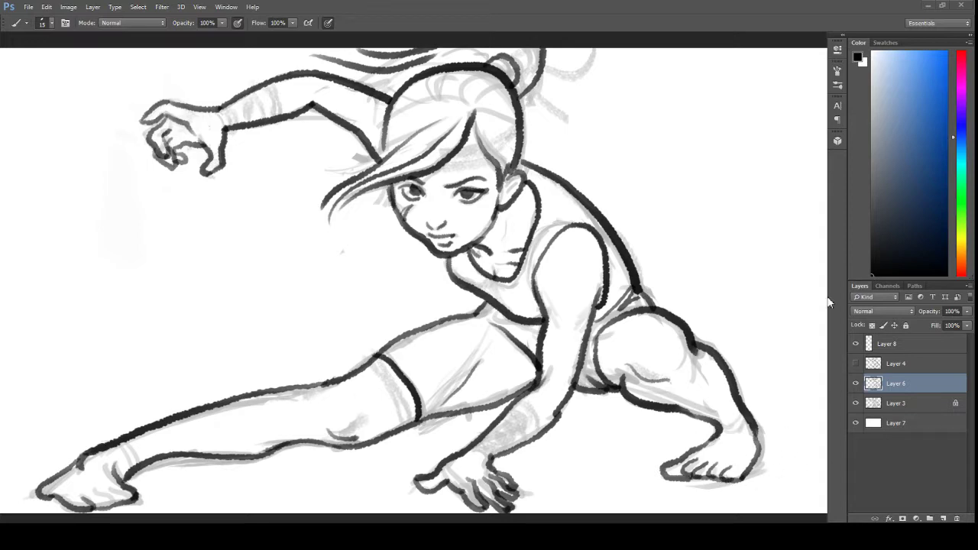
Step: Ink the waistline and a cuff at the lower arm's wrist
{"action": "scroll", "coordinate": [412, 283], "scroll_direction": "up", "scroll_amount": 3}
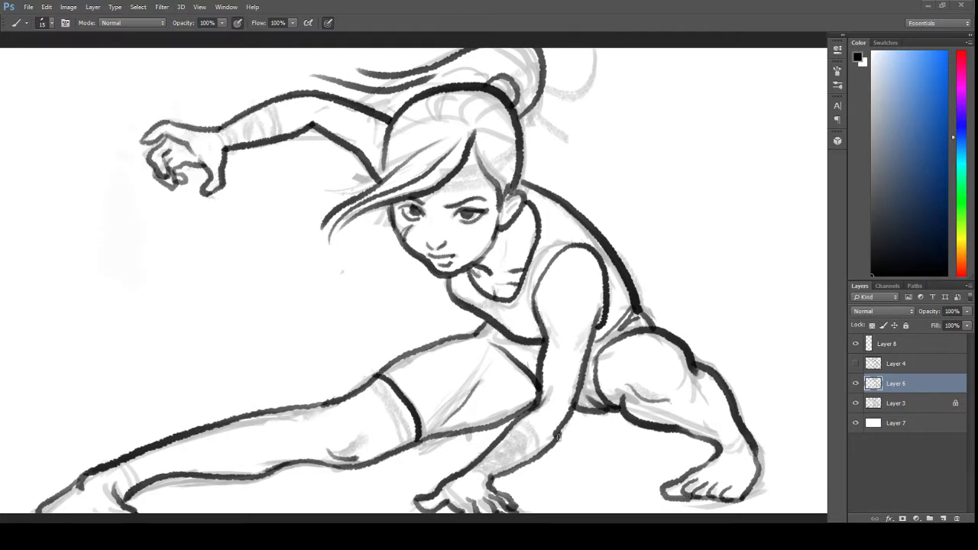
{"action": "scroll", "coordinate": [442, 367], "scroll_direction": "down", "scroll_amount": 5}
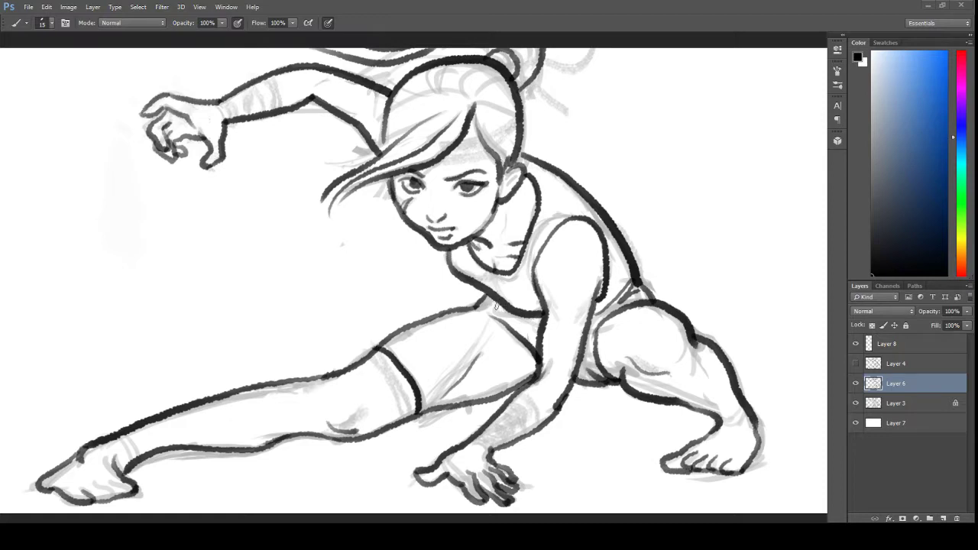
{"action": "mouse_move", "coordinate": [495, 300]}
{"action": "left_mouse_down"}
{"action": "mouse_move", "coordinate": [523, 328]}
{"action": "mouse_move", "coordinate": [547, 331]}
{"action": "left_mouse_up"}
{"action": "scroll", "coordinate": [471, 428], "scroll_direction": "down", "scroll_amount": 2}
{"action": "left_click_drag", "start_coordinate": [468, 425], "coordinate": [490, 439]}
{"action": "mouse_move", "coordinate": [516, 379]}
{"action": "left_mouse_down"}
{"action": "mouse_move", "coordinate": [540, 398]}
{"action": "mouse_move", "coordinate": [538, 416]}
{"action": "mouse_move", "coordinate": [501, 426]}
{"action": "mouse_move", "coordinate": [501, 436]}
{"action": "mouse_move", "coordinate": [497, 402]}
{"action": "mouse_move", "coordinate": [512, 420]}
{"action": "mouse_move", "coordinate": [521, 389]}
{"action": "mouse_move", "coordinate": [507, 388]}
{"action": "left_mouse_up"}
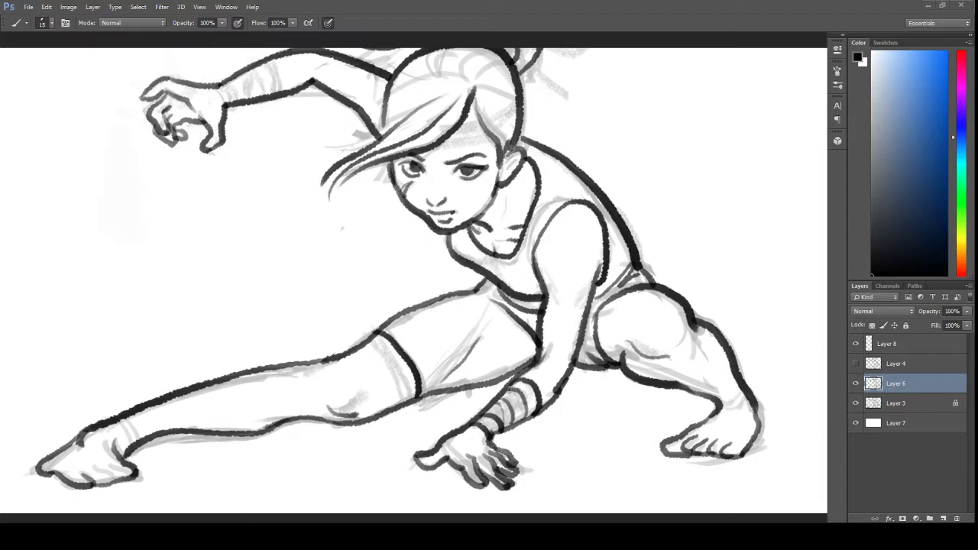
Step: Draw the banded wrap cuff on the raised wrist and forearm
{"action": "scroll", "coordinate": [820, 213], "scroll_direction": "up", "scroll_amount": 2}
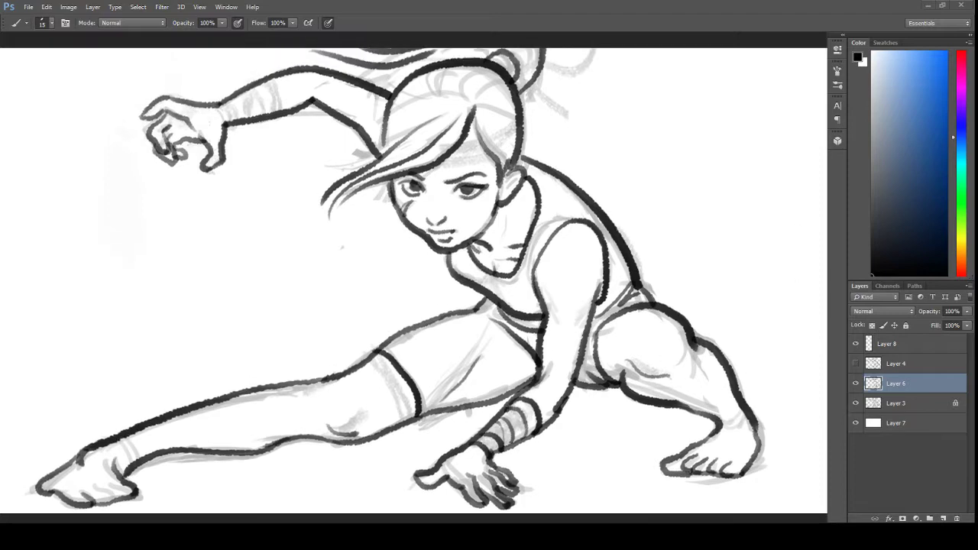
{"action": "scroll", "coordinate": [824, 188], "scroll_direction": "up", "scroll_amount": 2}
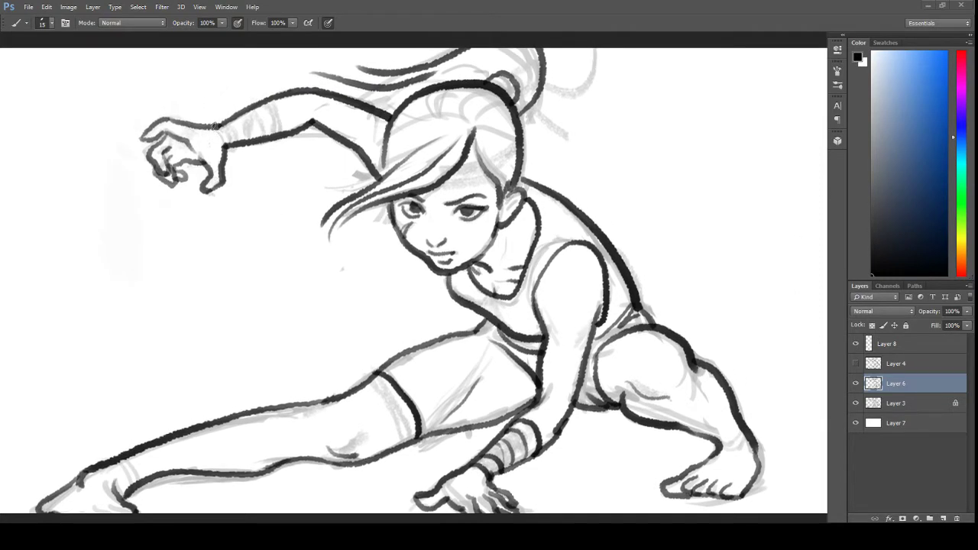
{"action": "left_click_drag", "start_coordinate": [215, 124], "coordinate": [226, 145]}
{"action": "left_click_drag", "start_coordinate": [268, 99], "coordinate": [286, 136]}
{"action": "mouse_move", "coordinate": [222, 120]}
{"action": "left_mouse_down"}
{"action": "mouse_move", "coordinate": [238, 144]}
{"action": "mouse_move", "coordinate": [243, 119]}
{"action": "mouse_move", "coordinate": [263, 136]}
{"action": "left_mouse_up"}
{"action": "left_click_drag", "start_coordinate": [262, 102], "coordinate": [275, 137]}
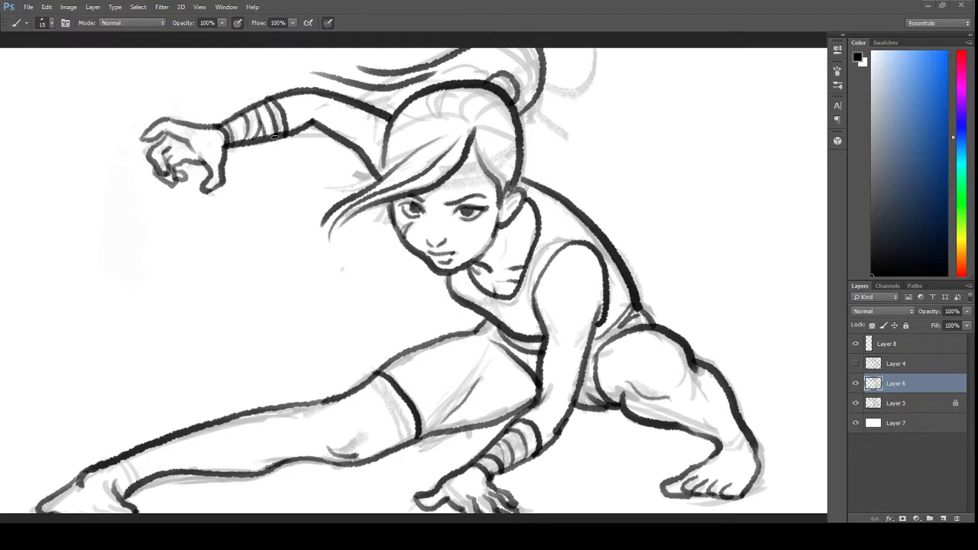
Step: Add hair strands sweeping up to the bun and re-ink the bun's top and side
{"action": "mouse_move", "coordinate": [382, 174]}
{"action": "left_mouse_down"}
{"action": "mouse_move", "coordinate": [414, 139]}
{"action": "mouse_move", "coordinate": [458, 127]}
{"action": "mouse_move", "coordinate": [408, 127]}
{"action": "mouse_move", "coordinate": [421, 95]}
{"action": "left_mouse_up"}
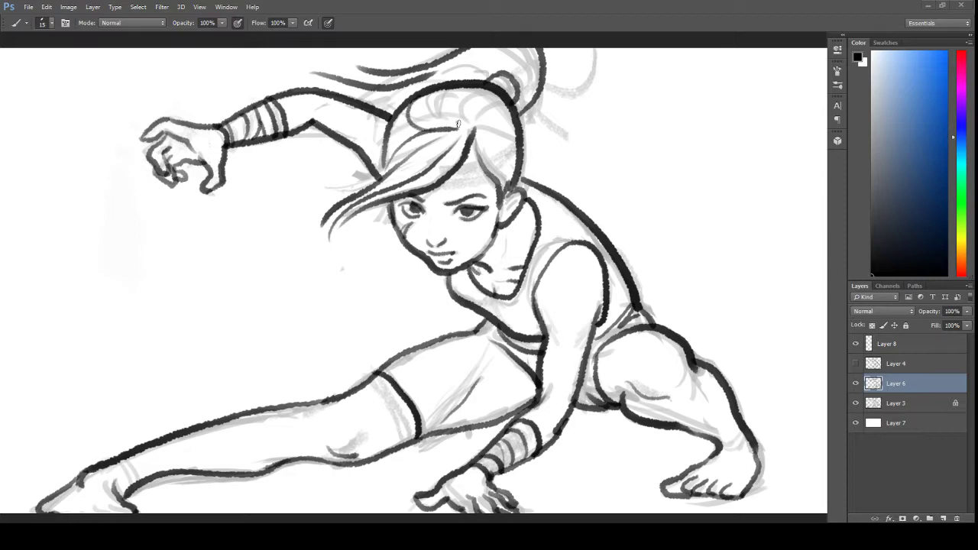
{"action": "mouse_move", "coordinate": [458, 124]}
{"action": "left_mouse_down"}
{"action": "mouse_move", "coordinate": [498, 90]}
{"action": "mouse_move", "coordinate": [443, 112]}
{"action": "mouse_move", "coordinate": [480, 83]}
{"action": "left_mouse_up"}
{"action": "mouse_move", "coordinate": [472, 131]}
{"action": "left_mouse_down"}
{"action": "mouse_move", "coordinate": [504, 93]}
{"action": "mouse_move", "coordinate": [507, 145]}
{"action": "mouse_move", "coordinate": [515, 128]}
{"action": "left_mouse_up"}
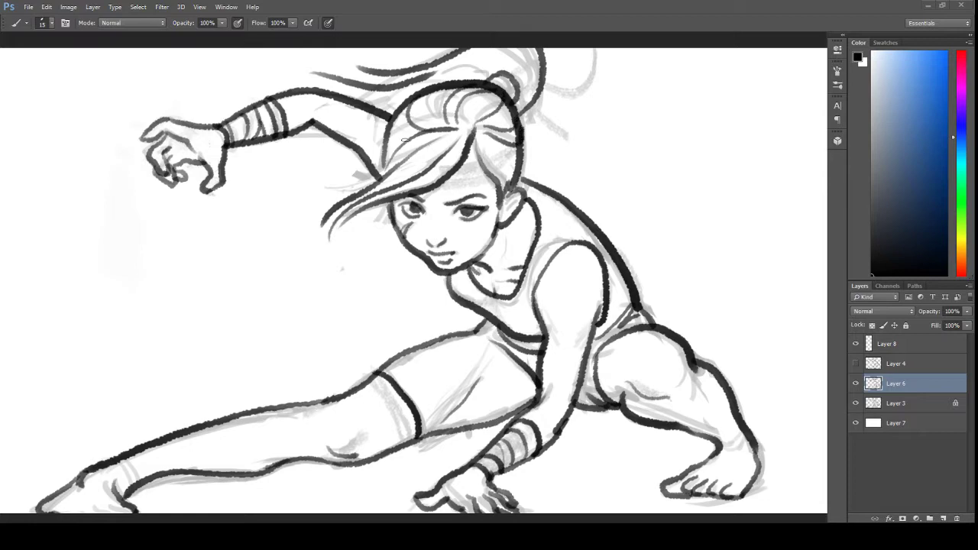
{"action": "mouse_move", "coordinate": [395, 139]}
{"action": "left_mouse_down"}
{"action": "mouse_move", "coordinate": [403, 112]}
{"action": "mouse_move", "coordinate": [384, 151]}
{"action": "left_mouse_up"}
{"action": "scroll", "coordinate": [793, 271], "scroll_direction": "up", "scroll_amount": 3}
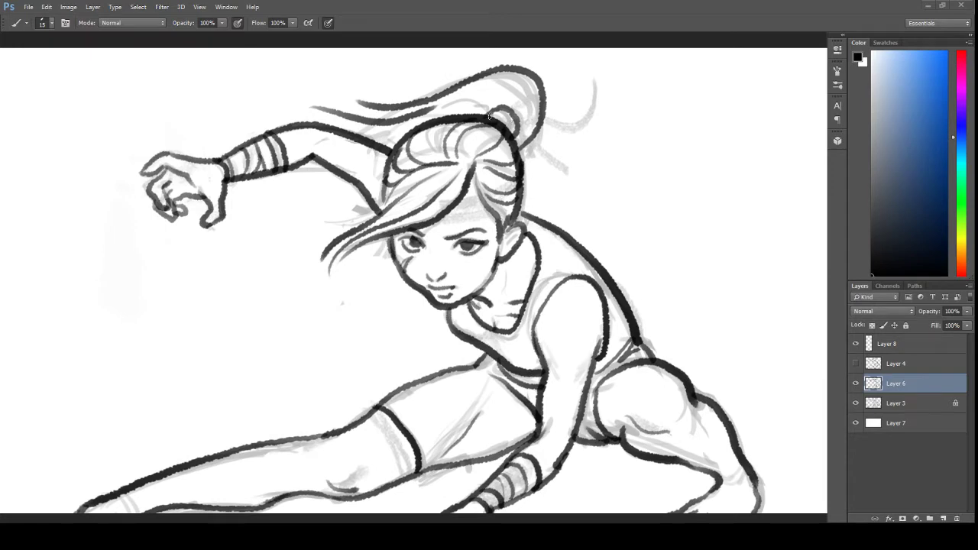
{"action": "mouse_move", "coordinate": [489, 119]}
{"action": "left_mouse_down"}
{"action": "mouse_move", "coordinate": [511, 120]}
{"action": "mouse_move", "coordinate": [512, 136]}
{"action": "mouse_move", "coordinate": [527, 105]}
{"action": "mouse_move", "coordinate": [511, 92]}
{"action": "mouse_move", "coordinate": [418, 124]}
{"action": "left_mouse_up"}
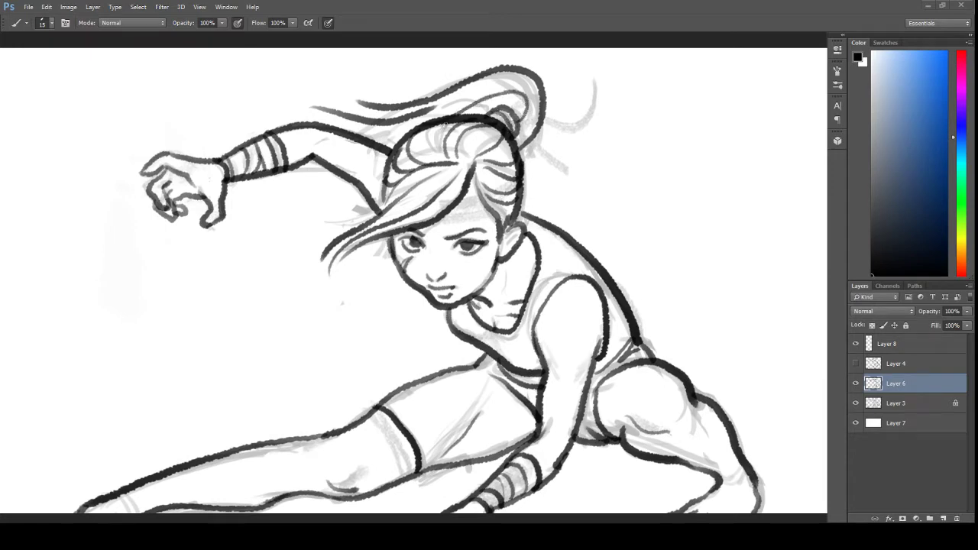
{"action": "mouse_move", "coordinate": [360, 131]}
{"action": "left_mouse_down"}
{"action": "mouse_move", "coordinate": [399, 130]}
{"action": "mouse_move", "coordinate": [494, 83]}
{"action": "mouse_move", "coordinate": [527, 88]}
{"action": "mouse_move", "coordinate": [531, 113]}
{"action": "mouse_move", "coordinate": [512, 131]}
{"action": "mouse_move", "coordinate": [527, 125]}
{"action": "mouse_move", "coordinate": [534, 88]}
{"action": "mouse_move", "coordinate": [523, 77]}
{"action": "mouse_move", "coordinate": [490, 81]}
{"action": "mouse_move", "coordinate": [424, 111]}
{"action": "left_mouse_up"}
Step: Redraw the hair bun's right edge, then ink the toes of the outstretched foot
{"action": "key", "text": "ctrl+z"}
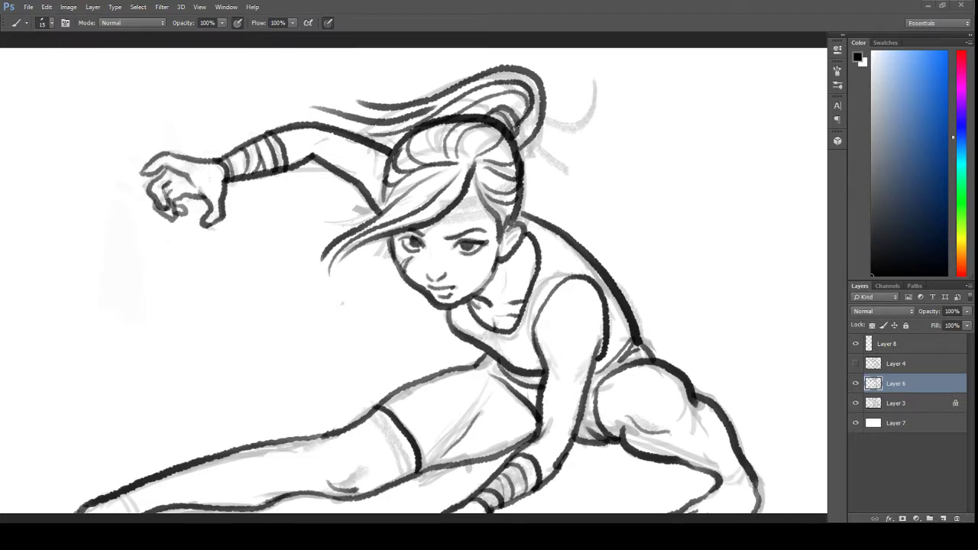
{"action": "mouse_move", "coordinate": [516, 128]}
{"action": "left_mouse_down"}
{"action": "mouse_move", "coordinate": [528, 132]}
{"action": "mouse_move", "coordinate": [525, 148]}
{"action": "left_mouse_up"}
{"action": "key", "text": "z"}
{"action": "key", "text": "ctrl+0"}
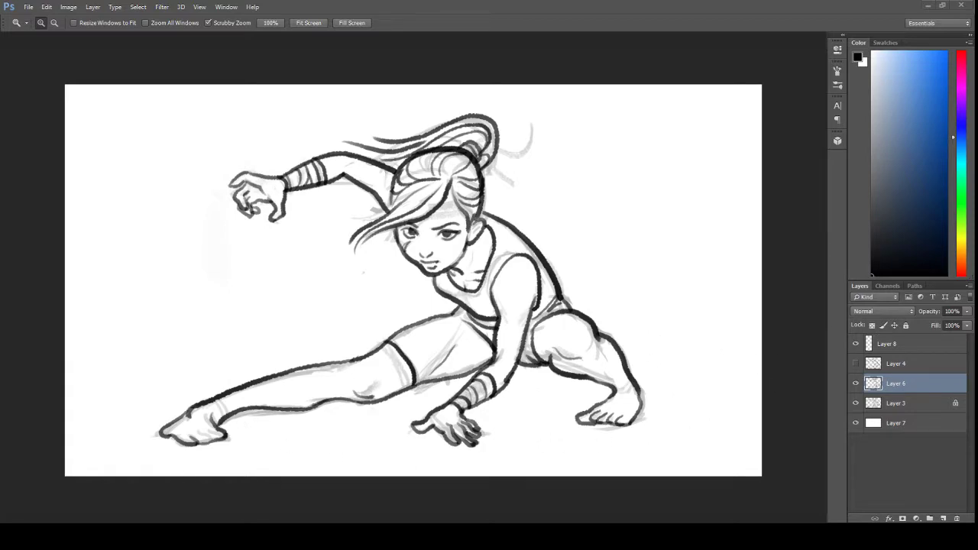
{"action": "mouse_move", "coordinate": [227, 437]}
{"action": "left_mouse_down"}
{"action": "mouse_move", "coordinate": [227, 475]}
{"action": "mouse_move", "coordinate": [251, 436]}
{"action": "mouse_move", "coordinate": [190, 415]}
{"action": "left_mouse_up"}
{"action": "key", "text": "b"}
{"action": "left_click_drag", "start_coordinate": [110, 443], "coordinate": [155, 464]}
{"action": "mouse_move", "coordinate": [150, 427]}
{"action": "left_mouse_down"}
{"action": "mouse_move", "coordinate": [162, 462]}
{"action": "mouse_move", "coordinate": [182, 451]}
{"action": "mouse_move", "coordinate": [194, 463]}
{"action": "left_mouse_up"}
{"action": "mouse_move", "coordinate": [181, 420]}
{"action": "left_mouse_down"}
{"action": "mouse_move", "coordinate": [190, 463]}
{"action": "mouse_move", "coordinate": [195, 442]}
{"action": "mouse_move", "coordinate": [207, 452]}
{"action": "left_mouse_up"}
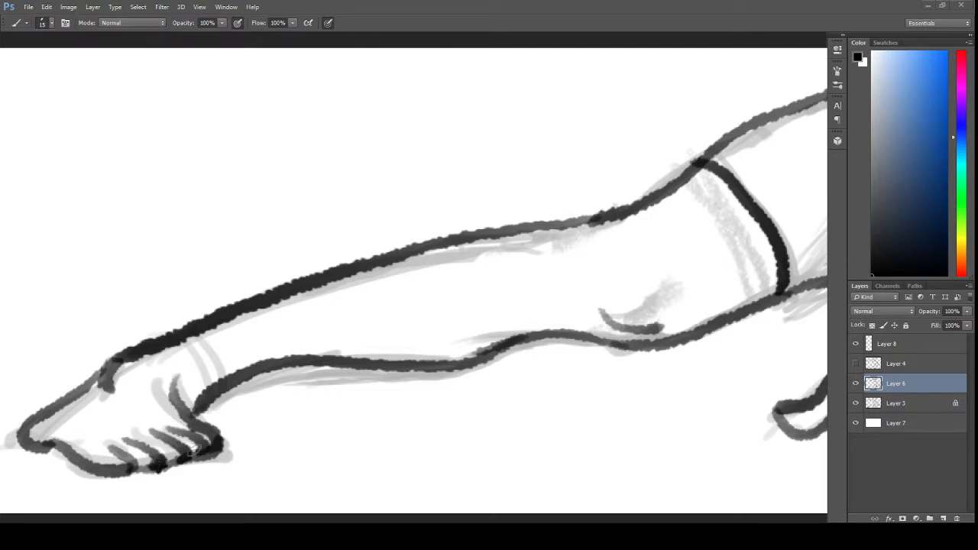
Step: Zoom in closer on the foot and ink two ankle wrap bands
{"action": "key", "text": "z"}
{"action": "left_click", "coordinate": [451, 391], "text": "alt"}
{"action": "left_click", "coordinate": [463, 399], "text": "alt"}
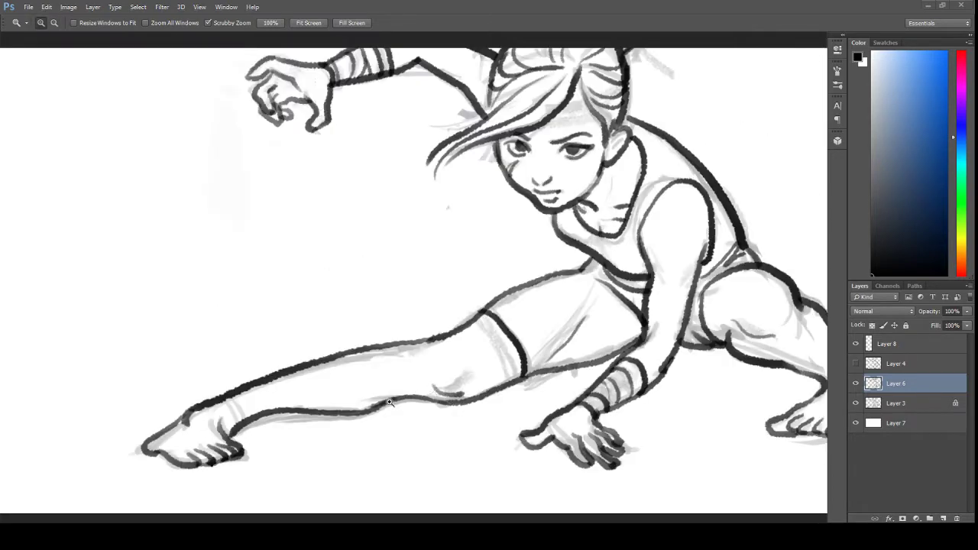
{"action": "left_click", "coordinate": [242, 416]}
{"action": "key", "text": "b"}
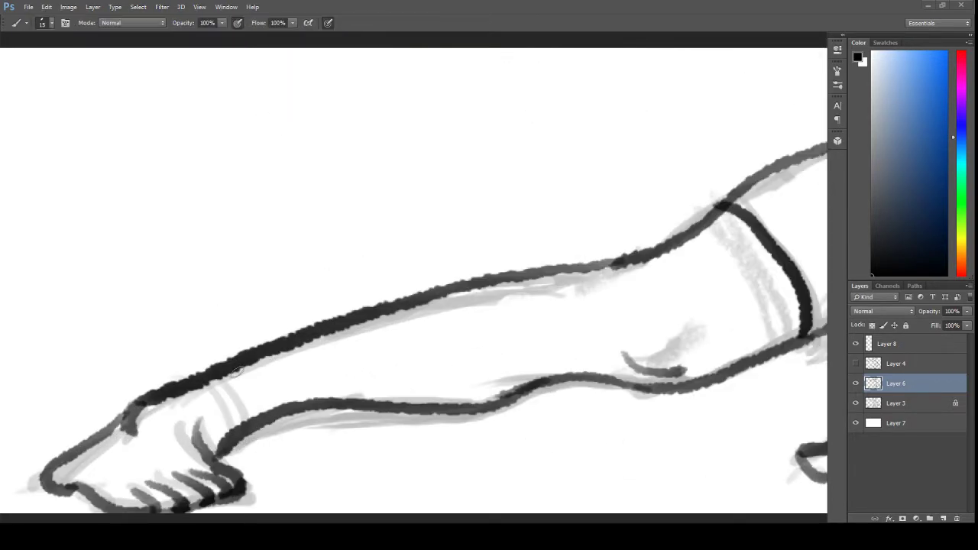
{"action": "left_click_drag", "start_coordinate": [207, 377], "coordinate": [237, 437]}
{"action": "left_click_drag", "start_coordinate": [235, 374], "coordinate": [256, 420]}
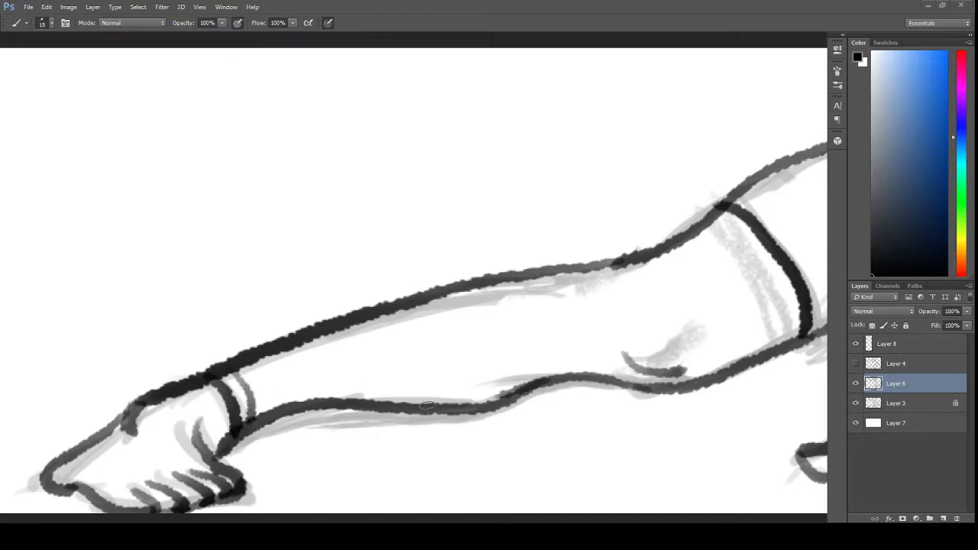
Step: Zoom back out until the whole figure fits the window
{"action": "key", "text": "z"}
{"action": "left_click", "coordinate": [464, 403], "text": "alt"}
{"action": "left_click", "coordinate": [527, 347], "text": "alt"}
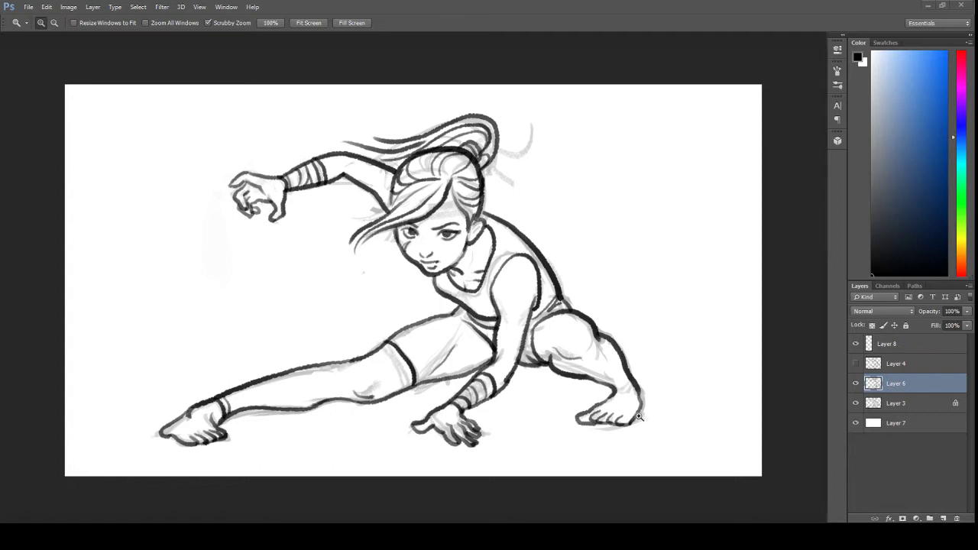
{"action": "key", "text": "b"}
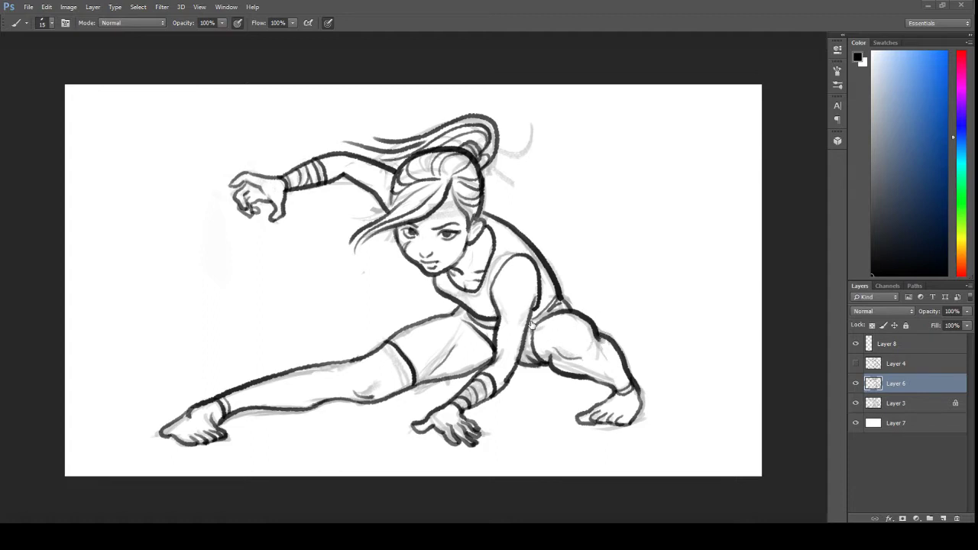
Step: Ink two ribbon tails looping off the ponytail, undoing the stray ribbon and hair strokes
{"action": "mouse_move", "coordinate": [557, 118]}
{"action": "left_mouse_down"}
{"action": "mouse_move", "coordinate": [589, 138]}
{"action": "mouse_move", "coordinate": [640, 245]}
{"action": "mouse_move", "coordinate": [649, 271]}
{"action": "left_mouse_up"}
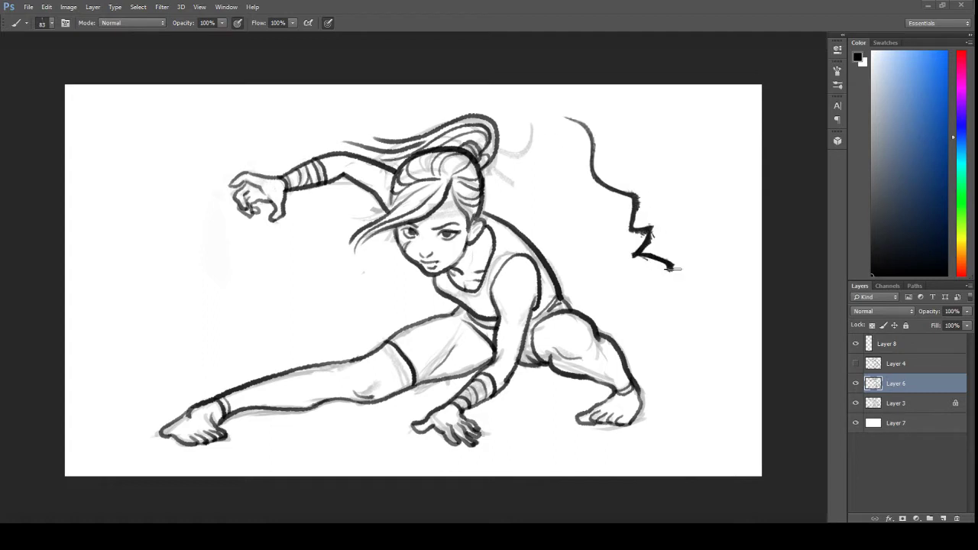
{"action": "key", "text": "ctrl+z"}
{"action": "mouse_move", "coordinate": [482, 152]}
{"action": "left_mouse_down"}
{"action": "mouse_move", "coordinate": [527, 155]}
{"action": "mouse_move", "coordinate": [548, 179]}
{"action": "mouse_move", "coordinate": [540, 197]}
{"action": "left_mouse_up"}
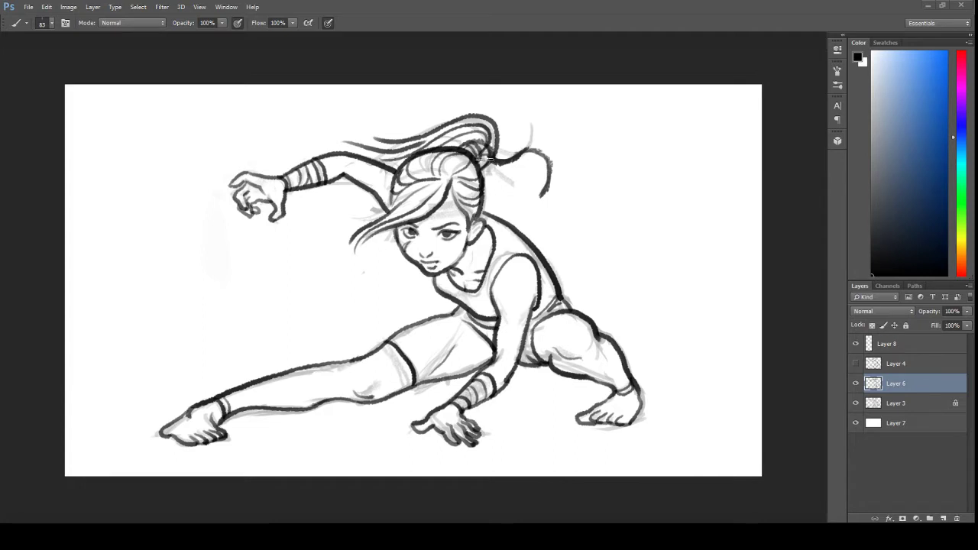
{"action": "left_click_drag", "start_coordinate": [485, 155], "coordinate": [549, 219]}
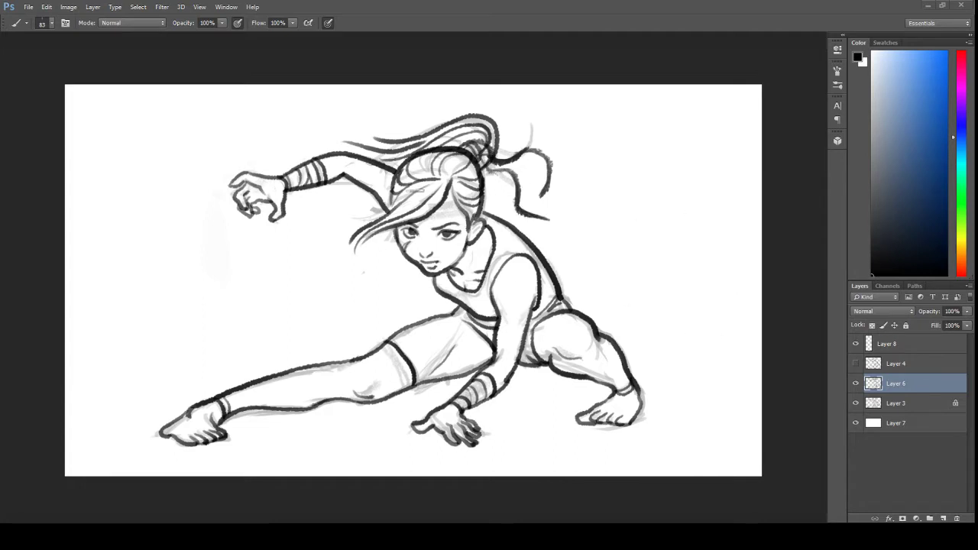
{"action": "mouse_move", "coordinate": [436, 185]}
{"action": "left_mouse_down"}
{"action": "mouse_move", "coordinate": [398, 198]}
{"action": "mouse_move", "coordinate": [335, 258]}
{"action": "mouse_move", "coordinate": [396, 277]}
{"action": "left_mouse_up"}
{"action": "key", "text": "ctrl+z"}
{"action": "mouse_move", "coordinate": [357, 245]}
{"action": "left_mouse_down"}
{"action": "mouse_move", "coordinate": [349, 233]}
{"action": "mouse_move", "coordinate": [430, 183]}
{"action": "mouse_move", "coordinate": [360, 248]}
{"action": "left_mouse_up"}
{"action": "key", "text": "ctrl+z"}
{"action": "key", "text": "ctrl+z"}
Step: Check the inks against the sketch, then redo the headband with the brush shrunk to 45
{"action": "left_click", "coordinate": [856, 404]}
{"action": "left_click", "coordinate": [857, 403]}
{"action": "mouse_move", "coordinate": [426, 214]}
{"action": "left_mouse_down"}
{"action": "mouse_move", "coordinate": [479, 204]}
{"action": "mouse_move", "coordinate": [493, 180]}
{"action": "mouse_move", "coordinate": [436, 212]}
{"action": "mouse_move", "coordinate": [455, 205]}
{"action": "left_mouse_up"}
{"action": "key", "text": "ctrl+alt+z"}
{"action": "key", "text": "ctrl+alt+z"}
{"action": "key", "text": "ctrl+alt+z"}
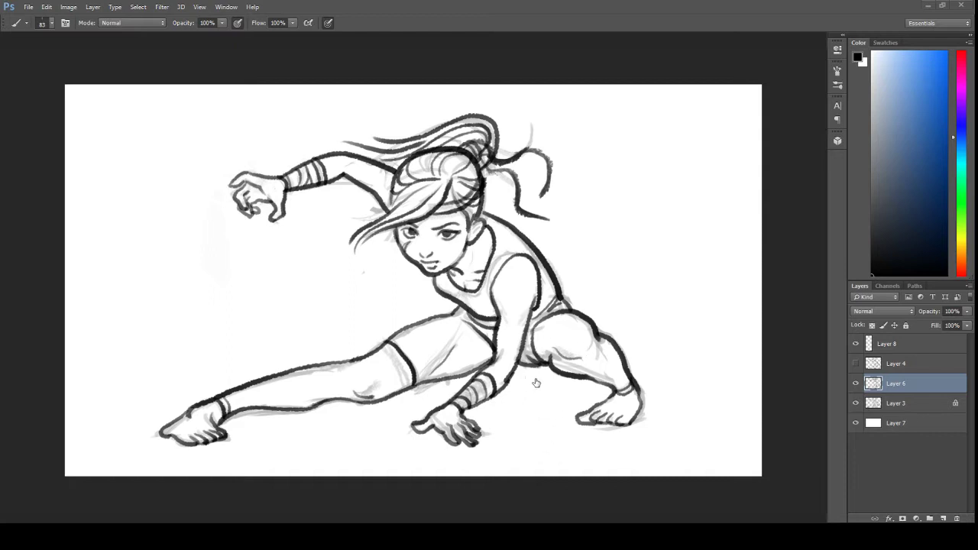
{"action": "key", "text": "bracketleft"}
{"action": "key", "text": "bracketleft"}
{"action": "key", "text": "bracketleft"}
{"action": "key", "text": "bracketleft"}
{"action": "mouse_move", "coordinate": [460, 205]}
{"action": "left_mouse_down"}
{"action": "mouse_move", "coordinate": [440, 211]}
{"action": "mouse_move", "coordinate": [486, 184]}
{"action": "mouse_move", "coordinate": [440, 211]}
{"action": "mouse_move", "coordinate": [469, 197]}
{"action": "left_mouse_up"}
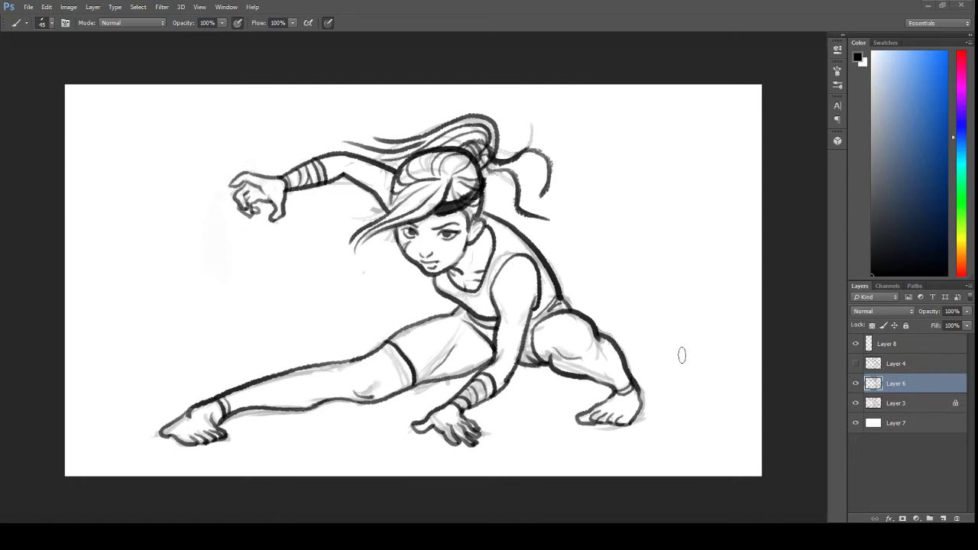
Step: Hide the sketch layer and erase stray hair lines beside the face with a size-30 eraser
{"action": "left_click", "coordinate": [855, 403]}
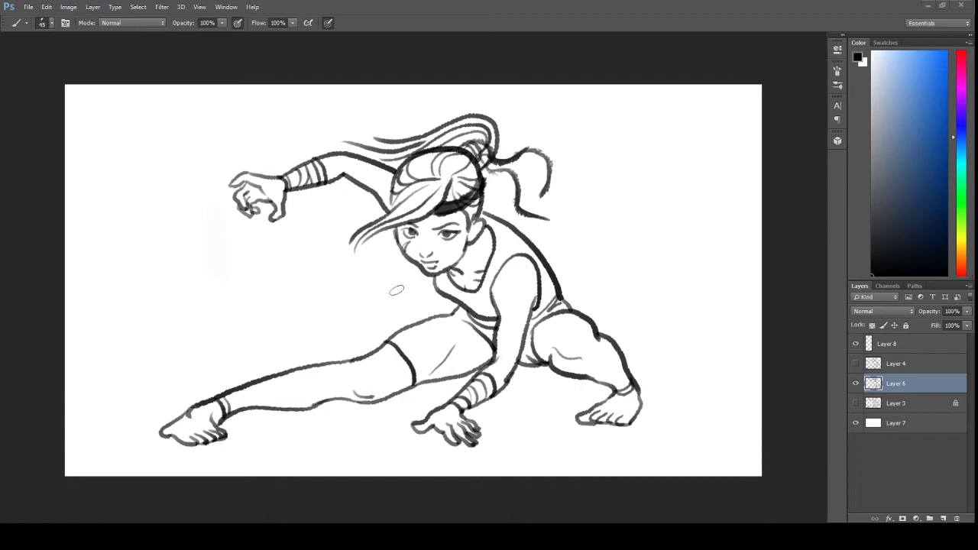
{"action": "key", "text": "e"}
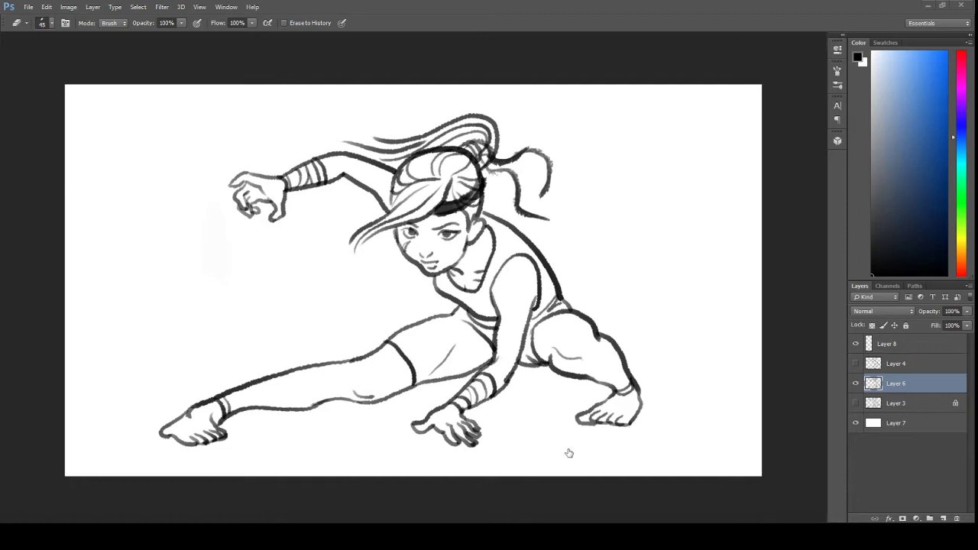
{"action": "key", "text": "bracketright"}
{"action": "key", "text": "bracketright"}
{"action": "key", "text": "bracketright"}
{"action": "key", "text": "bracketright"}
{"action": "key", "text": "bracketright"}
{"action": "key", "text": "bracketright"}
{"action": "key", "text": "bracketleft"}
{"action": "key", "text": "bracketleft"}
{"action": "key", "text": "bracketleft"}
{"action": "key", "text": "bracketleft"}
{"action": "key", "text": "bracketleft"}
{"action": "key", "text": "bracketleft"}
{"action": "key", "text": "bracketleft"}
{"action": "left_click_drag", "start_coordinate": [394, 243], "coordinate": [396, 234]}
{"action": "key", "text": "b"}
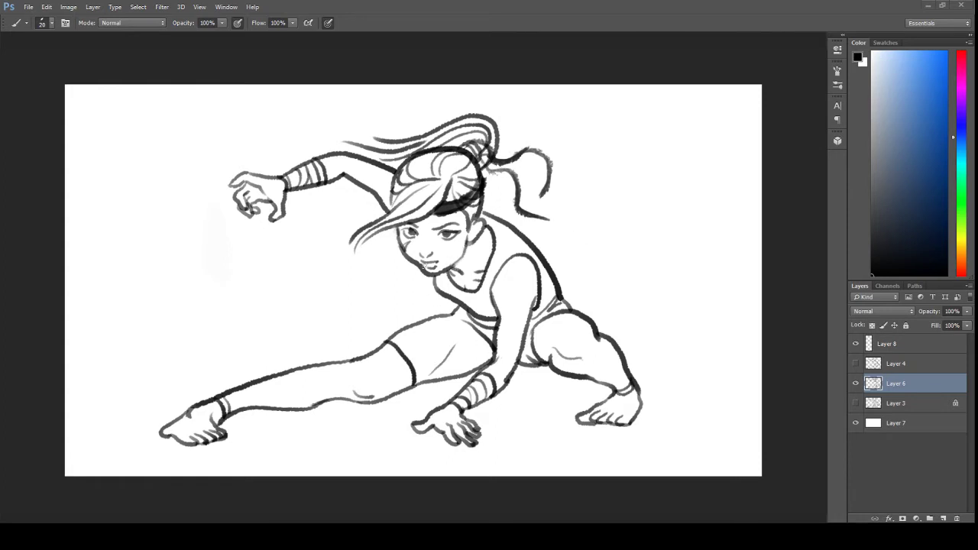
Step: Make Layer 7 active and pick a darker blue-grey paint colour
{"action": "key", "text": "z"}
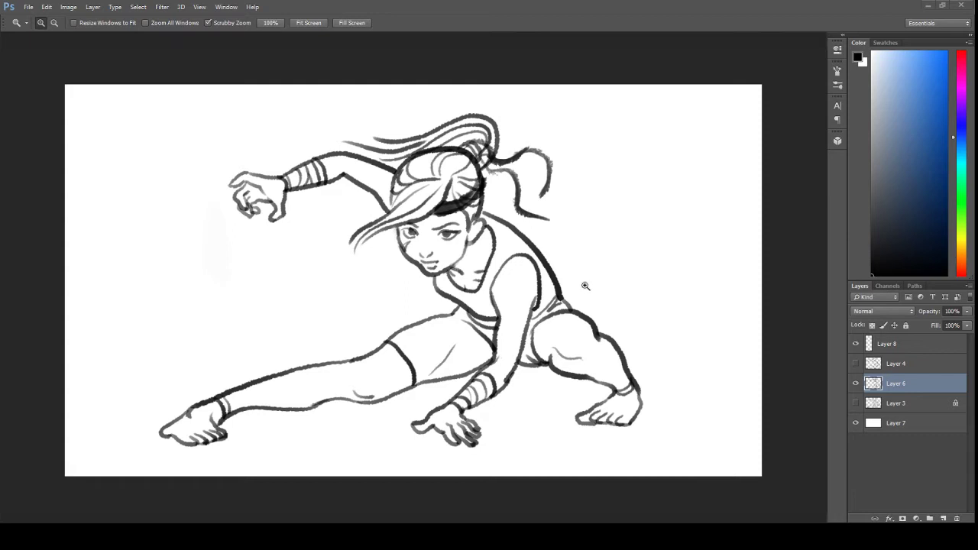
{"action": "left_click_drag", "start_coordinate": [585, 283], "coordinate": [872, 432]}
{"action": "left_click", "coordinate": [878, 424]}
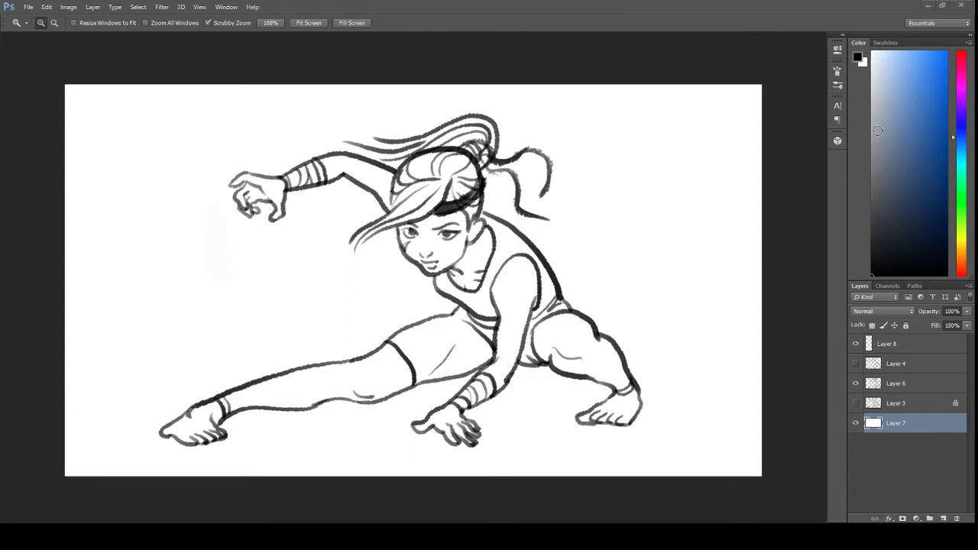
{"action": "left_click", "coordinate": [899, 163]}
{"action": "left_click", "coordinate": [892, 151]}
{"action": "left_click", "coordinate": [896, 166]}
Step: Enlarge the brush to size 500 for the background wash
{"action": "left_click", "coordinate": [808, 338]}
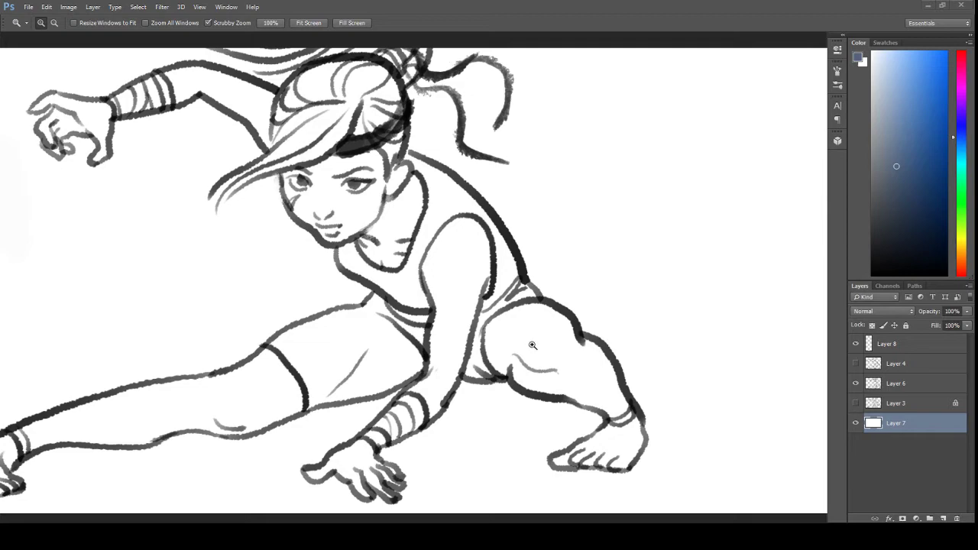
{"action": "left_click", "coordinate": [571, 337], "text": "alt"}
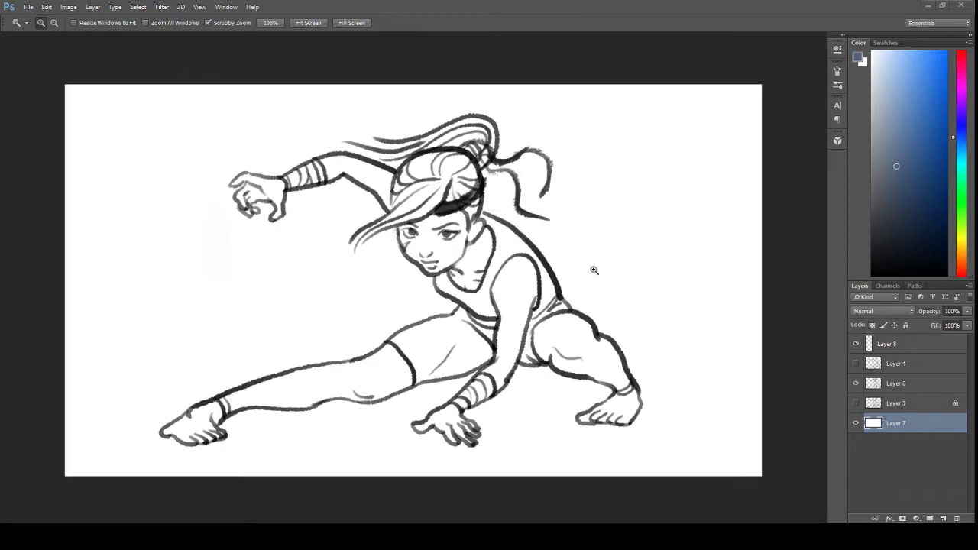
{"action": "key", "text": "b"}
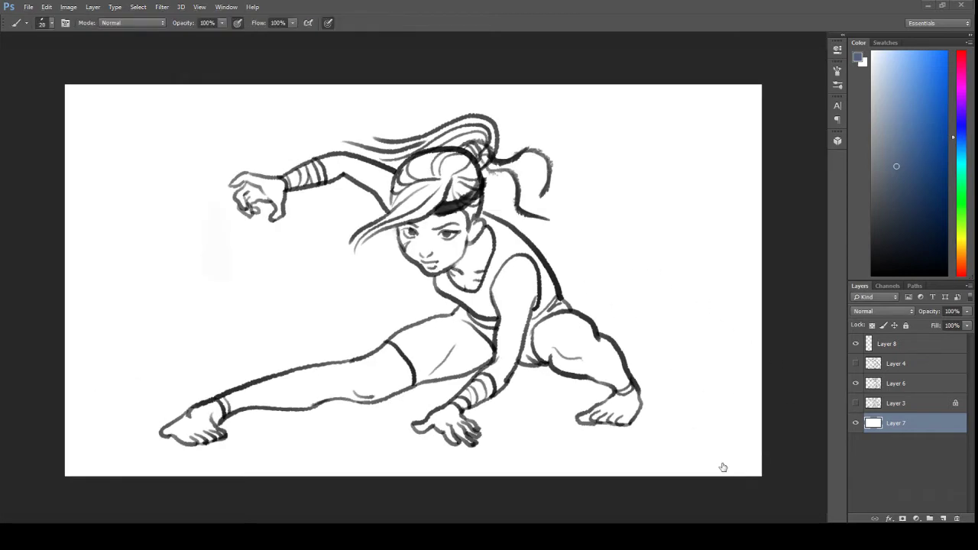
{"action": "key", "text": "bracketright"}
{"action": "key", "text": "bracketright"}
{"action": "key", "text": "bracketright"}
{"action": "key", "text": "bracketright"}
{"action": "key", "text": "bracketright"}
{"action": "key", "text": "bracketright"}
{"action": "key", "text": "bracketright"}
{"action": "key", "text": "bracketright"}
{"action": "key", "text": "bracketright"}
{"action": "key", "text": "bracketright"}
{"action": "key", "text": "bracketright"}
{"action": "key", "text": "bracketright"}
{"action": "key", "text": "bracketright"}
{"action": "key", "text": "bracketright"}
{"action": "key", "text": "bracketright"}
{"action": "key", "text": "bracketright"}
{"action": "key", "text": "bracketright"}
{"action": "key", "text": "bracketright"}
{"action": "key", "text": "bracketright"}
{"action": "key", "text": "bracketright"}
{"action": "key", "text": "bracketright"}
{"action": "key", "text": "bracketright"}
{"action": "key", "text": "bracketright"}
{"action": "key", "text": "bracketright"}
Step: Paint wide blue-grey cloud bands across the background and shade the ground by the extended foot
{"action": "mouse_move", "coordinate": [412, 157]}
{"action": "left_mouse_down"}
{"action": "mouse_move", "coordinate": [607, 142]}
{"action": "mouse_move", "coordinate": [273, 160]}
{"action": "mouse_move", "coordinate": [294, 109]}
{"action": "mouse_move", "coordinate": [349, 98]}
{"action": "mouse_move", "coordinate": [114, 138]}
{"action": "mouse_move", "coordinate": [25, 172]}
{"action": "mouse_move", "coordinate": [451, 197]}
{"action": "mouse_move", "coordinate": [118, 277]}
{"action": "mouse_move", "coordinate": [776, 186]}
{"action": "mouse_move", "coordinate": [759, 256]}
{"action": "mouse_move", "coordinate": [656, 210]}
{"action": "mouse_move", "coordinate": [13, 291]}
{"action": "mouse_move", "coordinate": [762, 260]}
{"action": "mouse_move", "coordinate": [61, 305]}
{"action": "mouse_move", "coordinate": [157, 328]}
{"action": "mouse_move", "coordinate": [703, 382]}
{"action": "mouse_move", "coordinate": [741, 423]}
{"action": "left_mouse_up"}
{"action": "left_click_drag", "start_coordinate": [321, 458], "coordinate": [138, 485]}
{"action": "left_click_drag", "start_coordinate": [749, 245], "coordinate": [760, 196]}
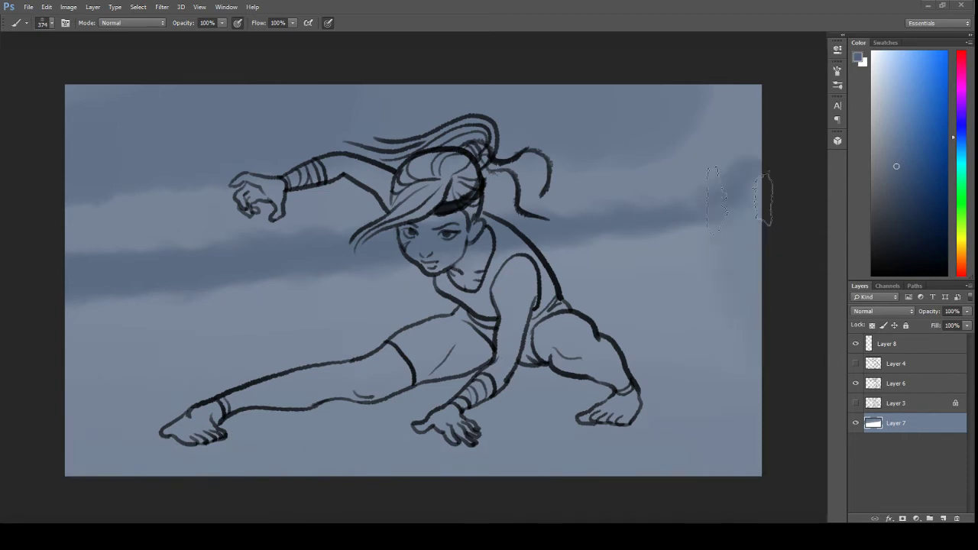
{"action": "left_click_drag", "start_coordinate": [763, 130], "coordinate": [543, 214]}
{"action": "mouse_move", "coordinate": [395, 437]}
{"action": "left_mouse_down"}
{"action": "mouse_move", "coordinate": [672, 306]}
{"action": "mouse_move", "coordinate": [428, 451]}
{"action": "mouse_move", "coordinate": [229, 458]}
{"action": "left_mouse_up"}
{"action": "mouse_move", "coordinate": [535, 451]}
{"action": "left_mouse_down"}
{"action": "mouse_move", "coordinate": [670, 431]}
{"action": "mouse_move", "coordinate": [198, 428]}
{"action": "mouse_move", "coordinate": [106, 321]}
{"action": "left_mouse_up"}
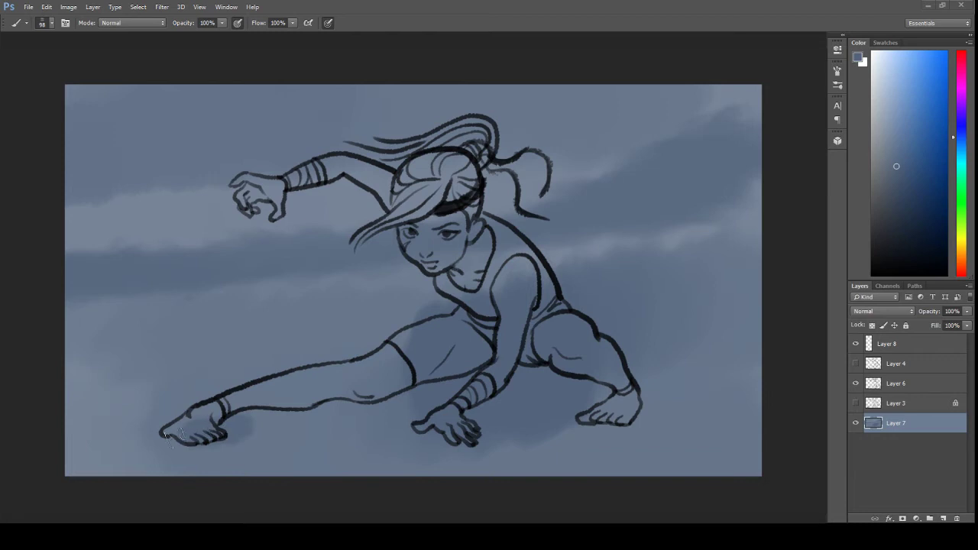
{"action": "left_click_drag", "start_coordinate": [238, 432], "coordinate": [313, 425]}
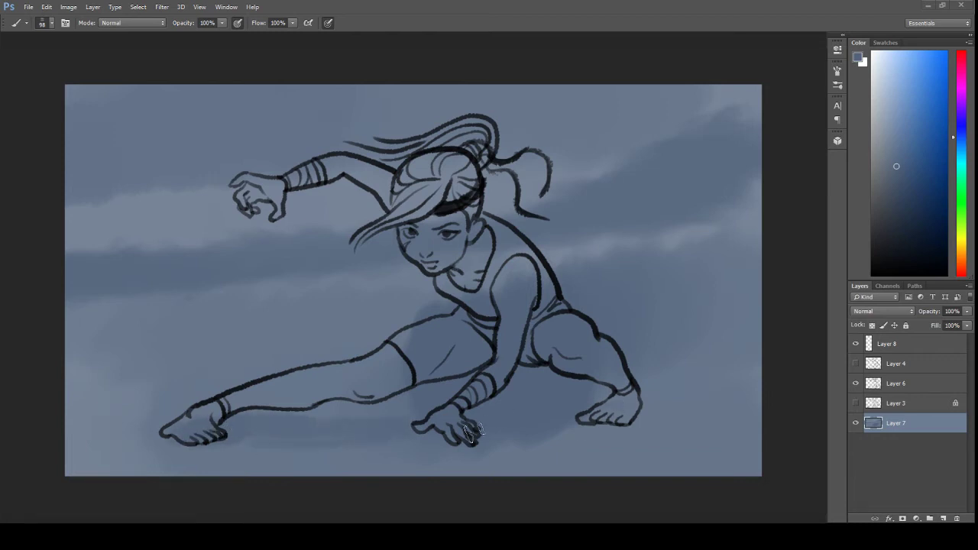
{"action": "left_click_drag", "start_coordinate": [177, 440], "coordinate": [150, 428]}
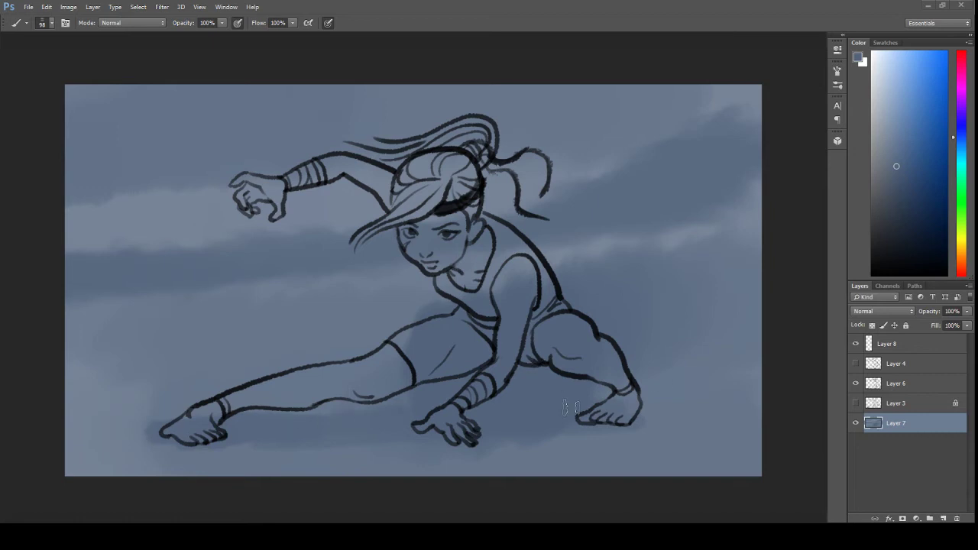
Step: Sample a lighter sky blue and paint soft cloud streaks across the sky
{"action": "key", "text": "alt"}
{"action": "left_click", "coordinate": [669, 192], "text": "alt"}
{"action": "left_click_drag", "start_coordinate": [72, 205], "coordinate": [245, 192]}
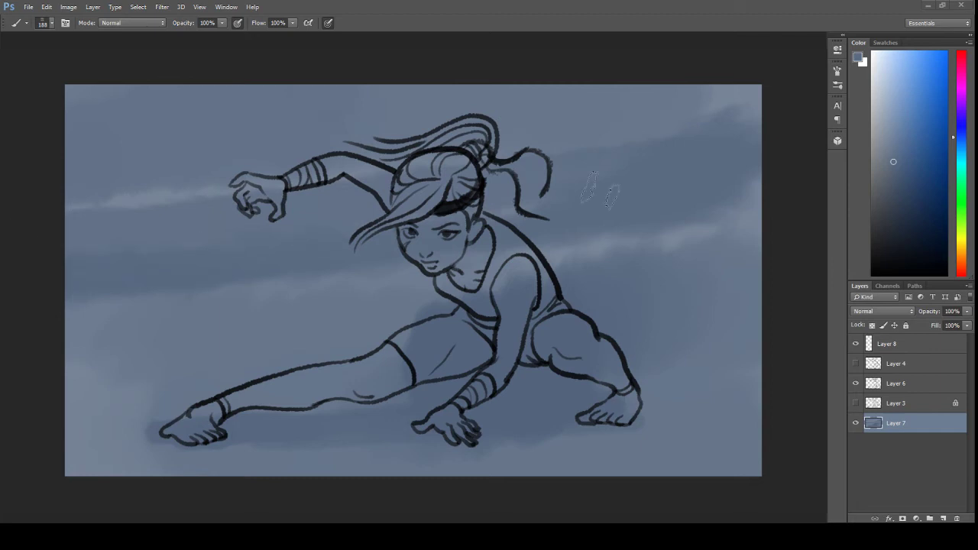
{"action": "left_click_drag", "start_coordinate": [378, 166], "coordinate": [46, 197]}
{"action": "left_click_drag", "start_coordinate": [492, 126], "coordinate": [756, 90]}
{"action": "left_click_drag", "start_coordinate": [756, 221], "coordinate": [211, 301]}
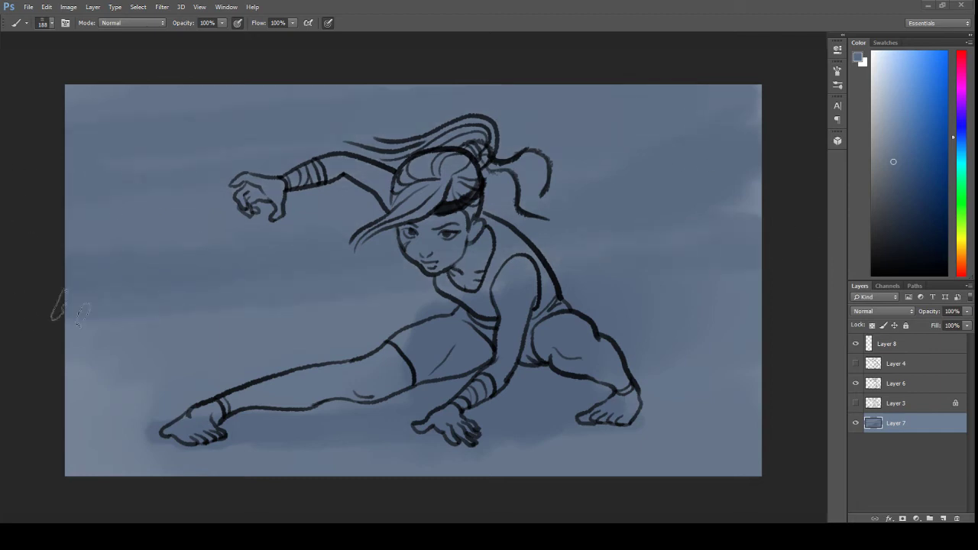
{"action": "left_click_drag", "start_coordinate": [320, 328], "coordinate": [76, 358]}
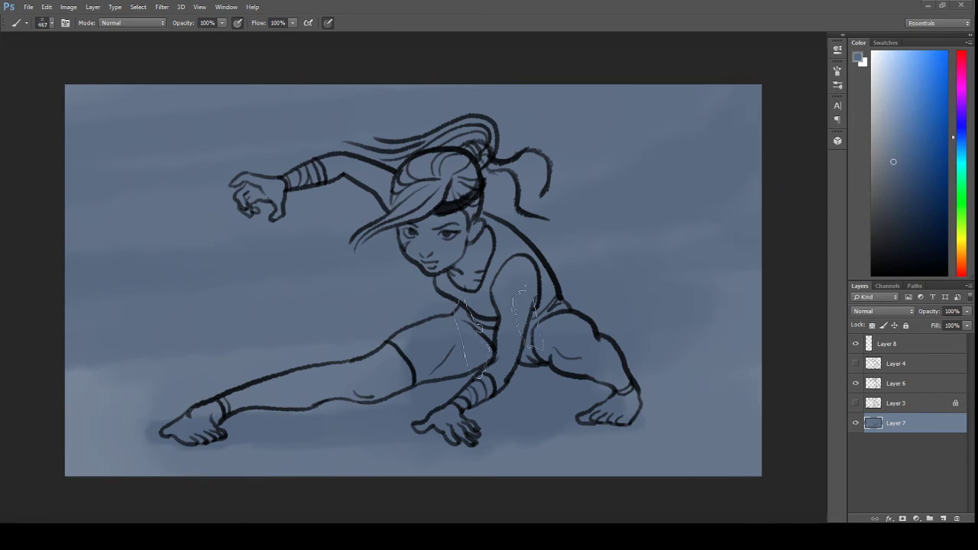
Step: With a size-467 brush and a darker shade, paint a cast shadow under the extended leg
{"action": "key", "text": "bracketright"}
{"action": "key", "text": "bracketright"}
{"action": "key", "text": "bracketright"}
{"action": "key", "text": "bracketright"}
{"action": "left_click_drag", "start_coordinate": [278, 352], "coordinate": [58, 428]}
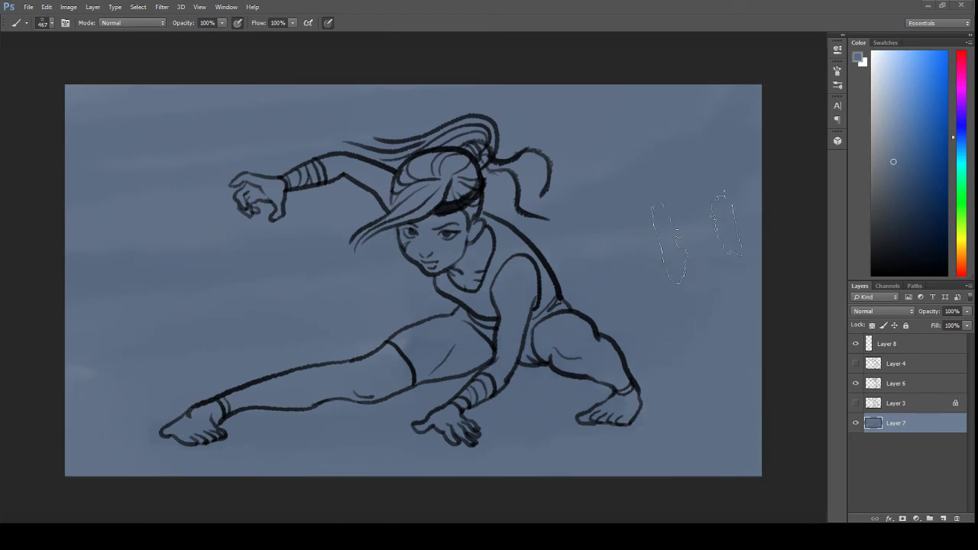
{"action": "left_click", "coordinate": [892, 186]}
{"action": "mouse_move", "coordinate": [191, 438]}
{"action": "left_mouse_down"}
{"action": "mouse_move", "coordinate": [289, 420]}
{"action": "mouse_move", "coordinate": [195, 423]}
{"action": "mouse_move", "coordinate": [294, 419]}
{"action": "mouse_move", "coordinate": [194, 422]}
{"action": "mouse_move", "coordinate": [348, 412]}
{"action": "mouse_move", "coordinate": [197, 437]}
{"action": "mouse_move", "coordinate": [409, 414]}
{"action": "mouse_move", "coordinate": [367, 411]}
{"action": "mouse_move", "coordinate": [444, 415]}
{"action": "mouse_move", "coordinate": [208, 426]}
{"action": "mouse_move", "coordinate": [565, 390]}
{"action": "mouse_move", "coordinate": [471, 408]}
{"action": "mouse_move", "coordinate": [618, 413]}
{"action": "left_mouse_up"}
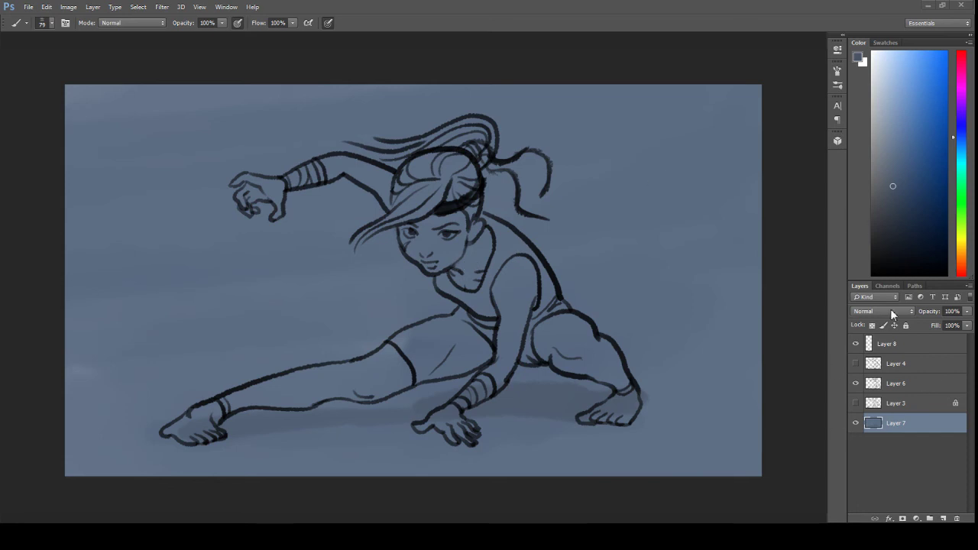
Step: Create Layer 9 and move it beneath line-art Layer 6, toggling Layer 6 to check
{"action": "left_click", "coordinate": [895, 386]}
{"action": "left_click", "coordinate": [856, 383]}
{"action": "left_click", "coordinate": [855, 382]}
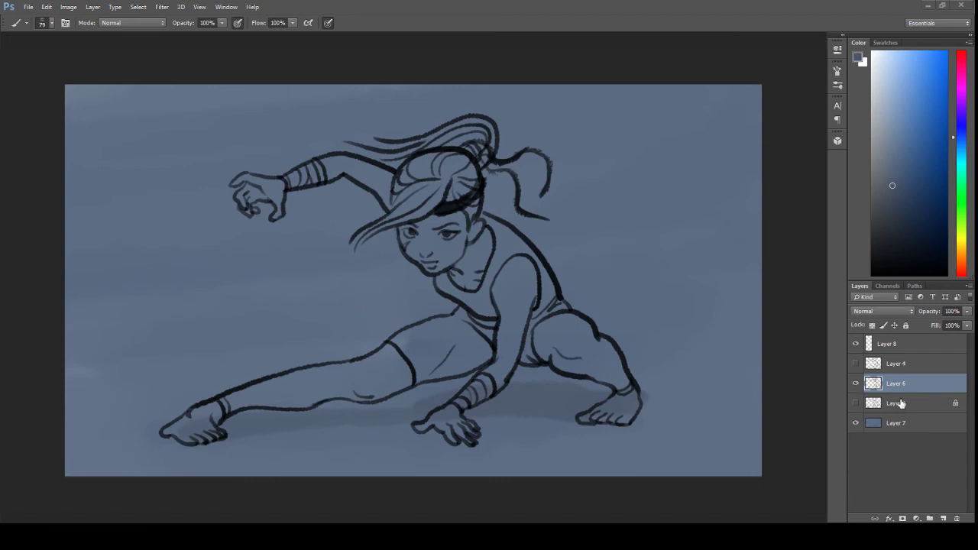
{"action": "left_click", "coordinate": [945, 518]}
{"action": "left_click_drag", "start_coordinate": [912, 390], "coordinate": [912, 416]}
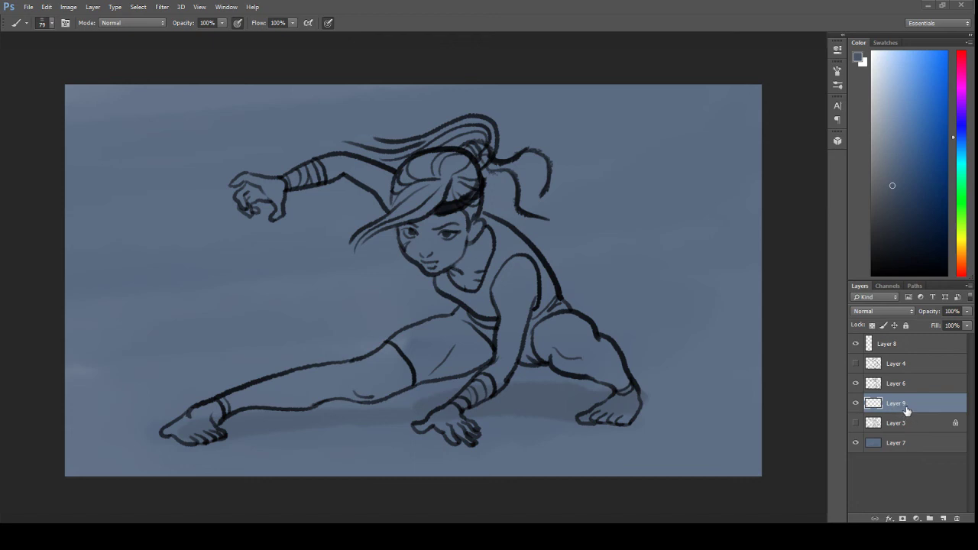
{"action": "left_click", "coordinate": [856, 384]}
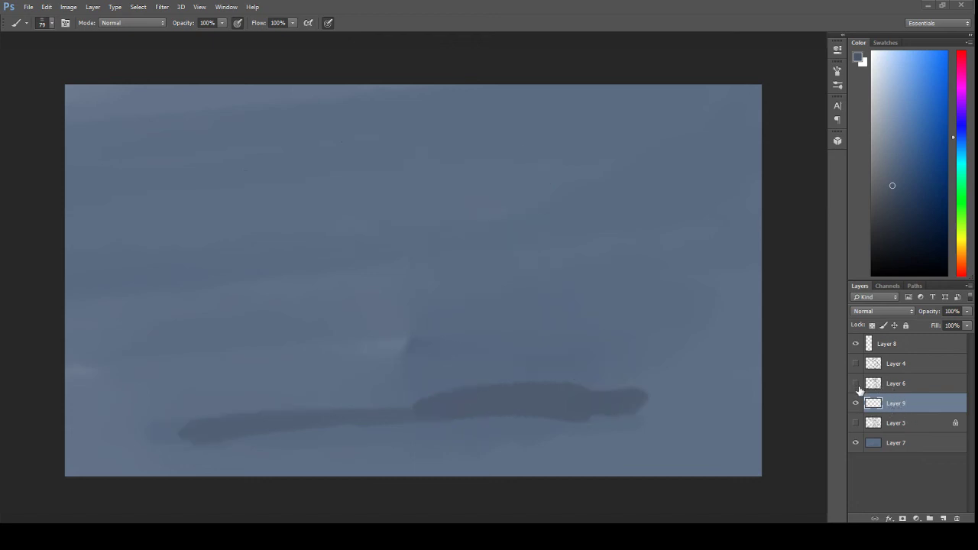
{"action": "left_click", "coordinate": [856, 384]}
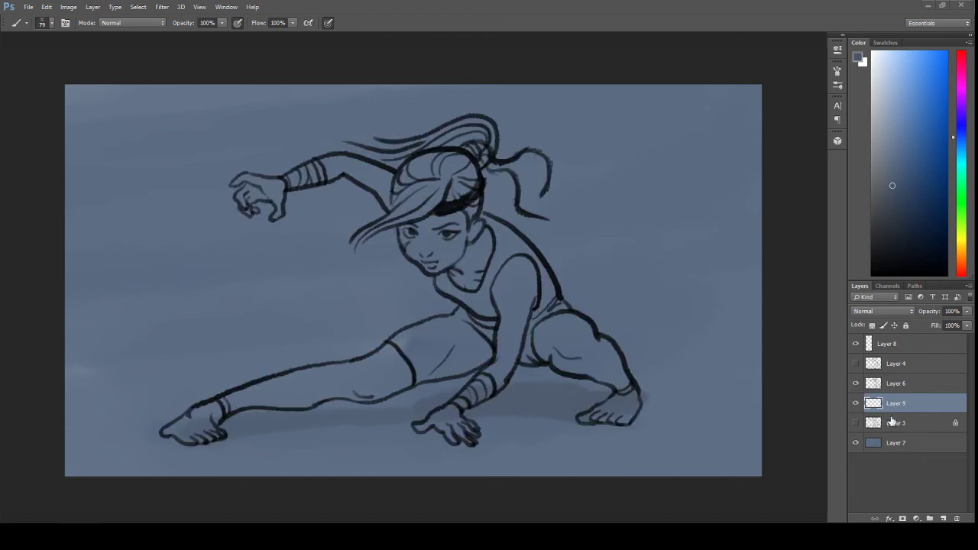